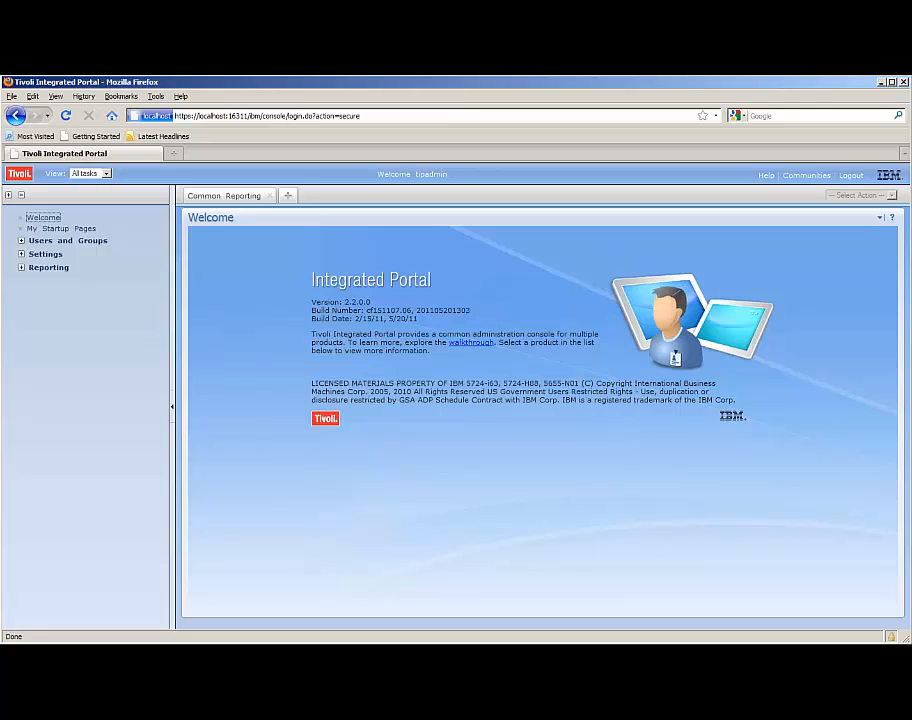
Open the Client Storage Summary and Details report from the Status Reports folder of IBM Tivoli Storage Manager Cognos Reports in Common Reporting.
click(22, 270)
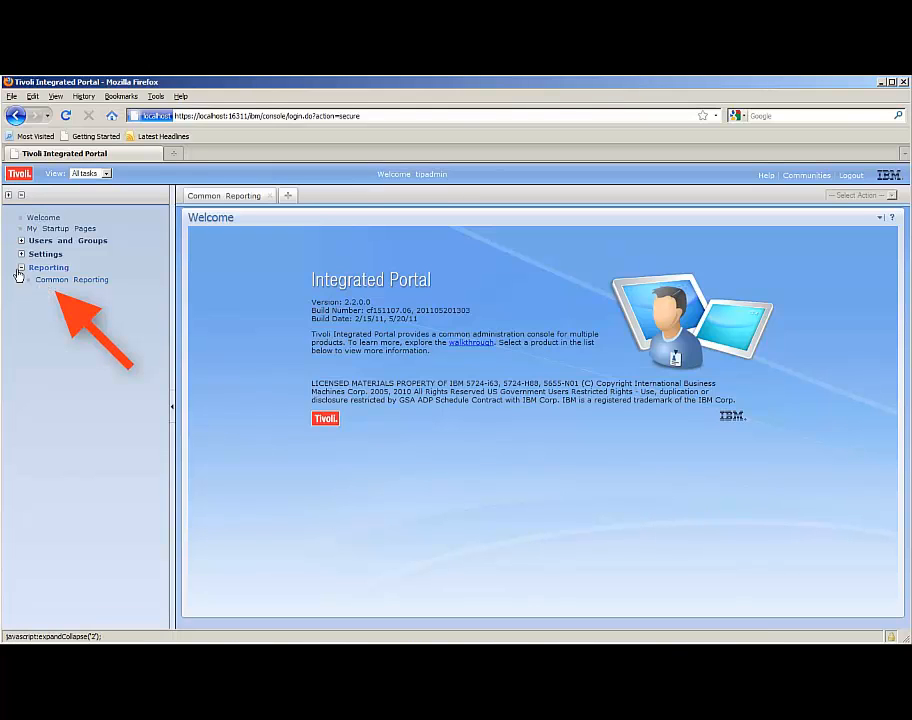
click(44, 281)
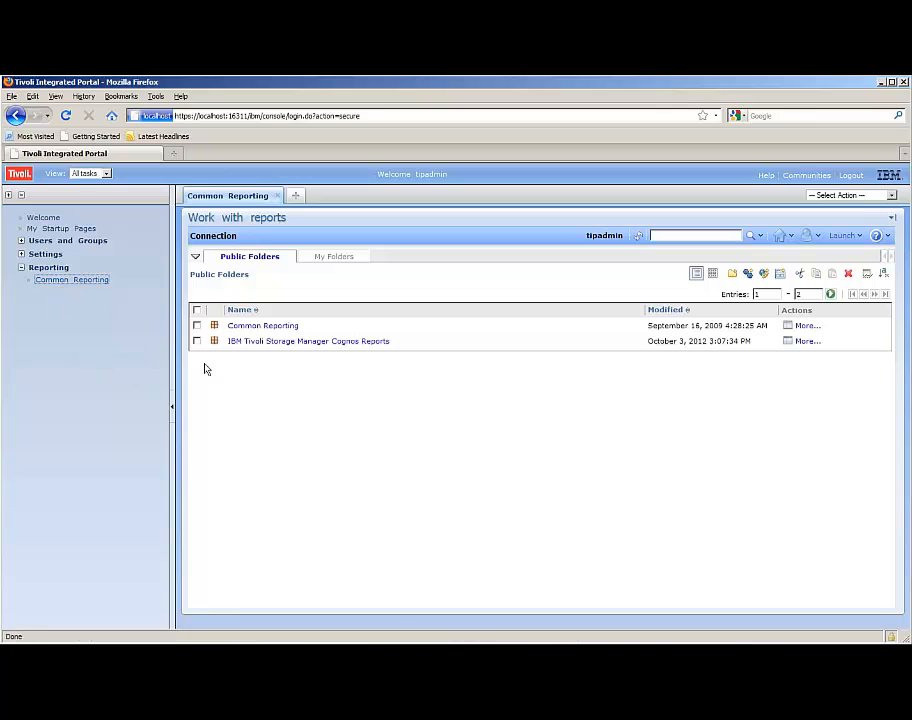
click(258, 342)
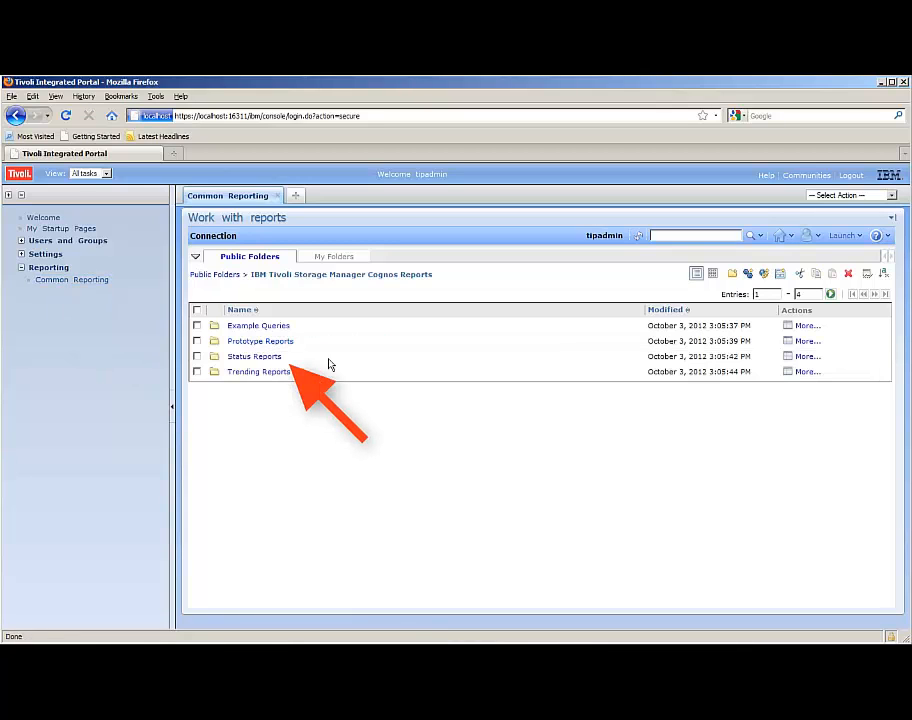
click(280, 360)
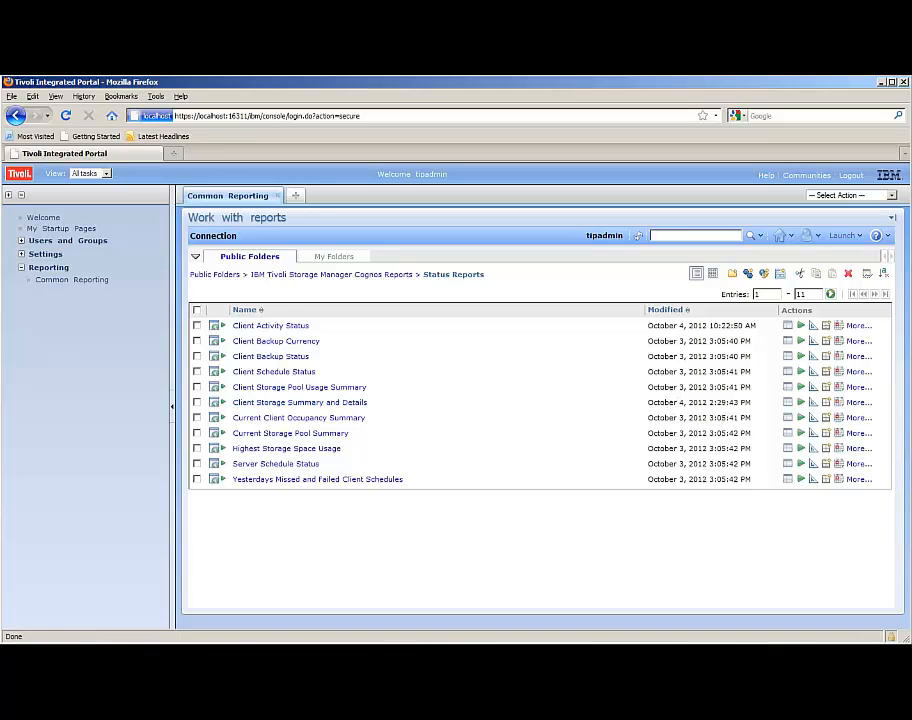
click(270, 405)
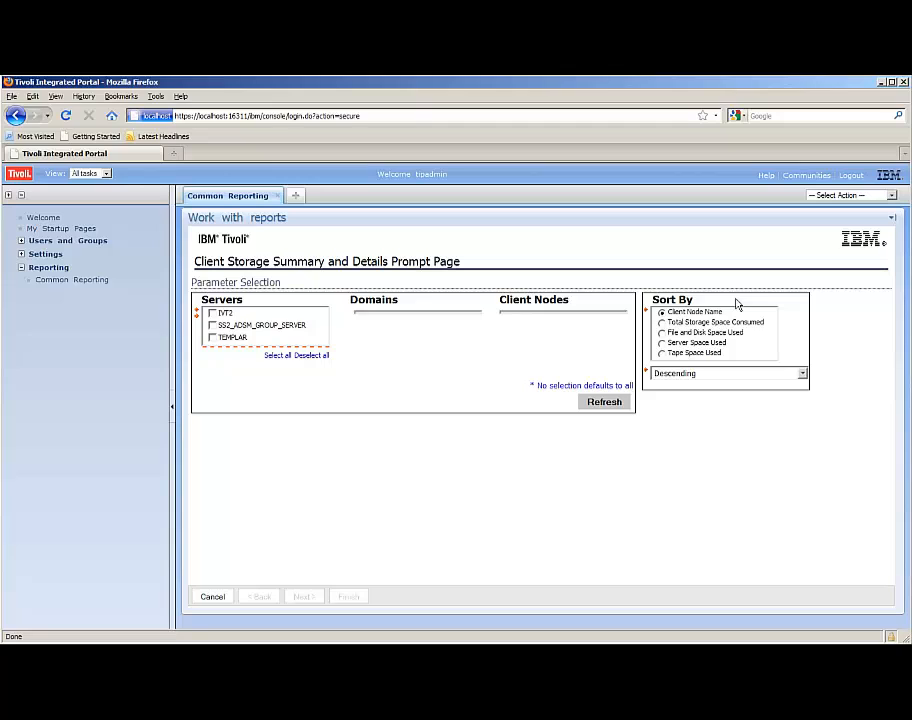
Run the report for the server SS2_ADSM_GROUP_SERVER.
click(212, 326)
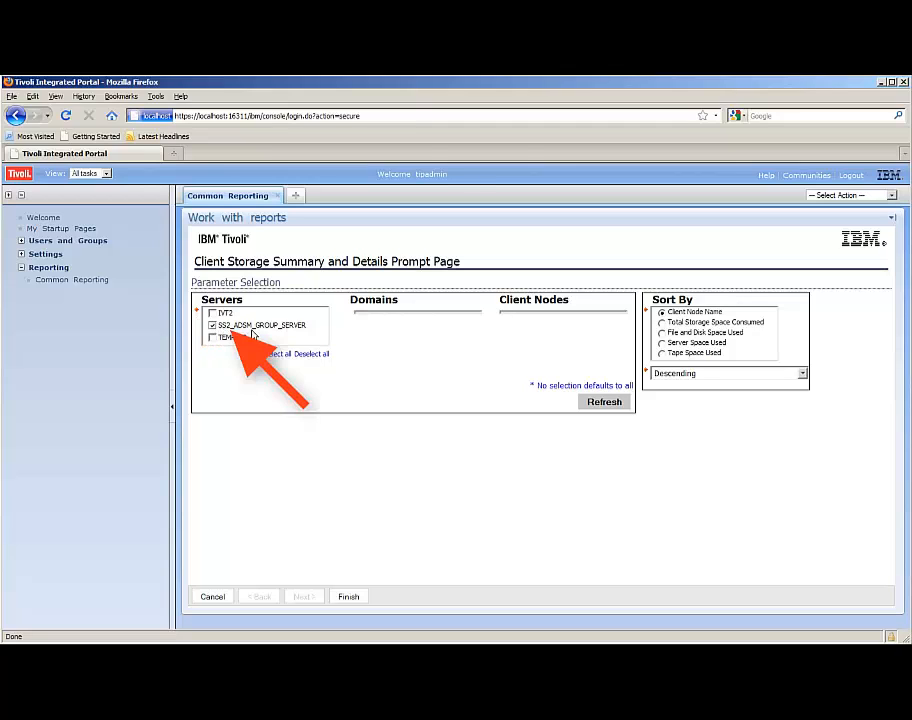
click(348, 596)
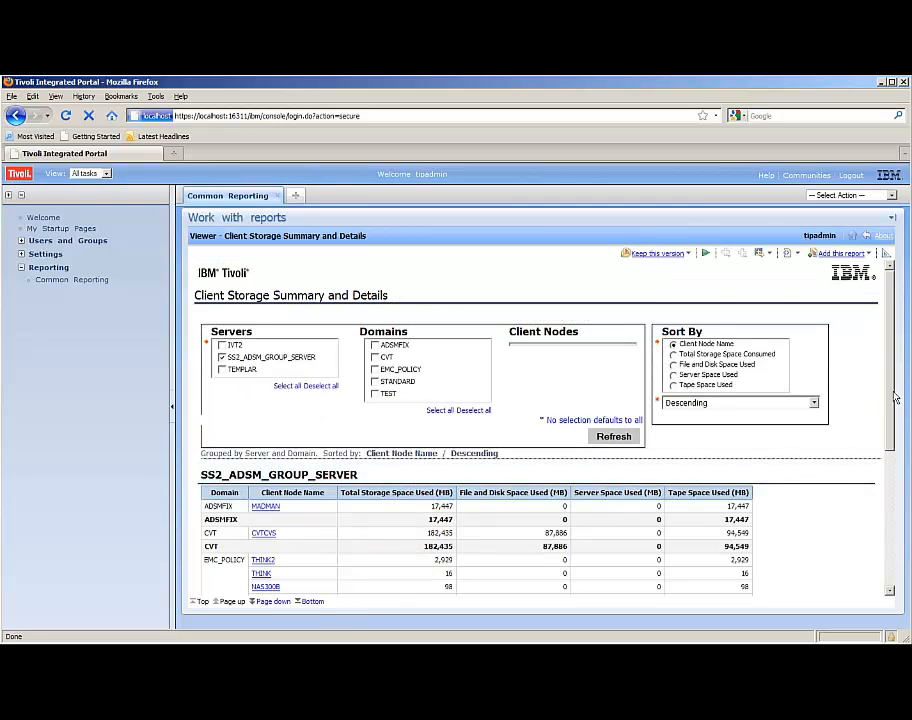
Examine the report's client node and storage space columns and the available sort order options.
scroll(897, 453, down, 2)
scroll(897, 455, down, 1)
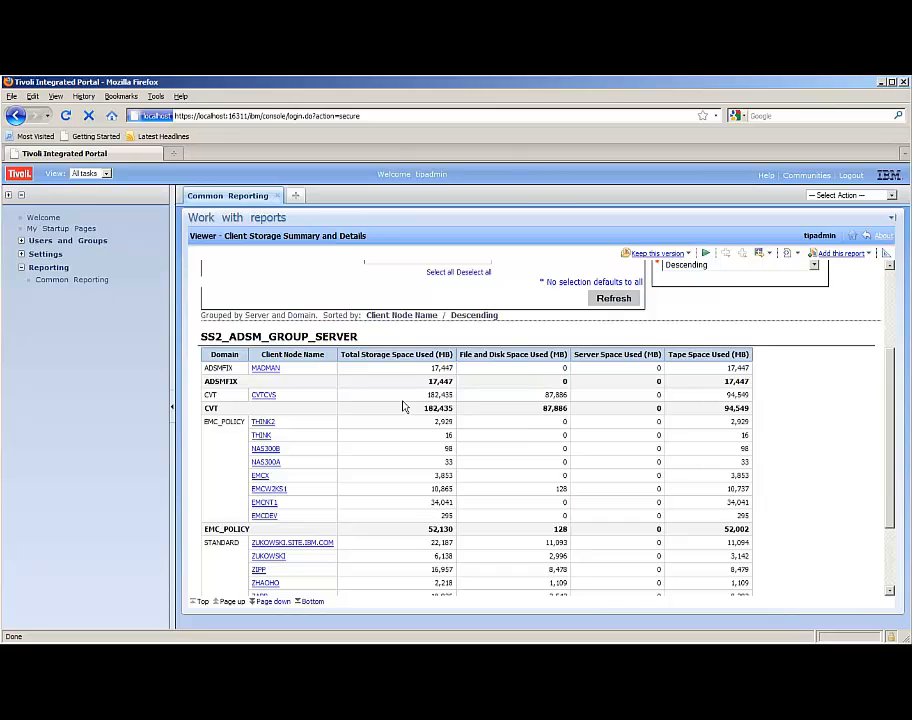
click(300, 356)
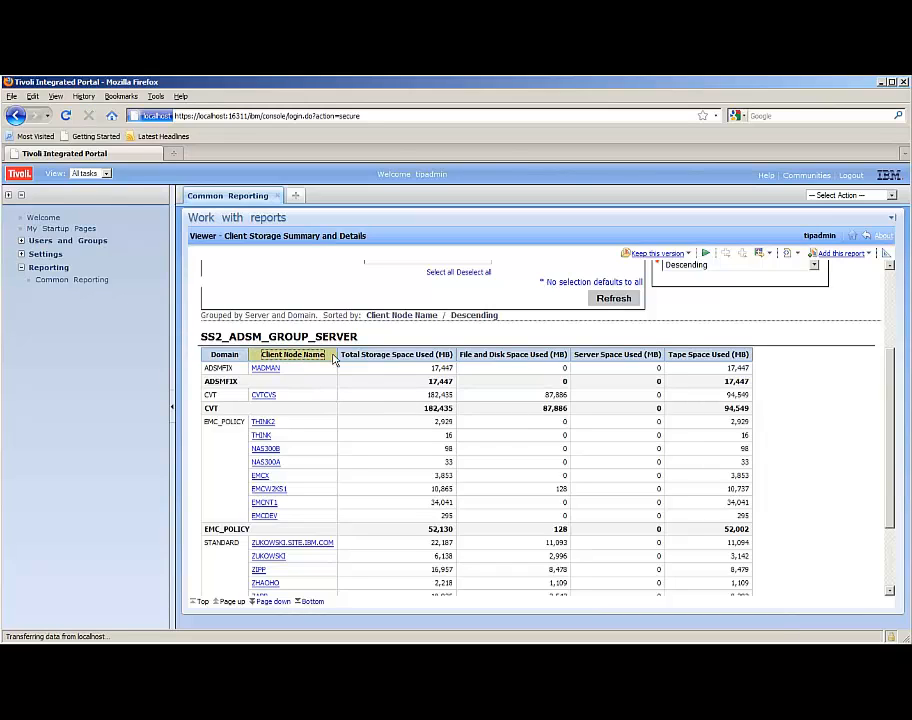
click(366, 356)
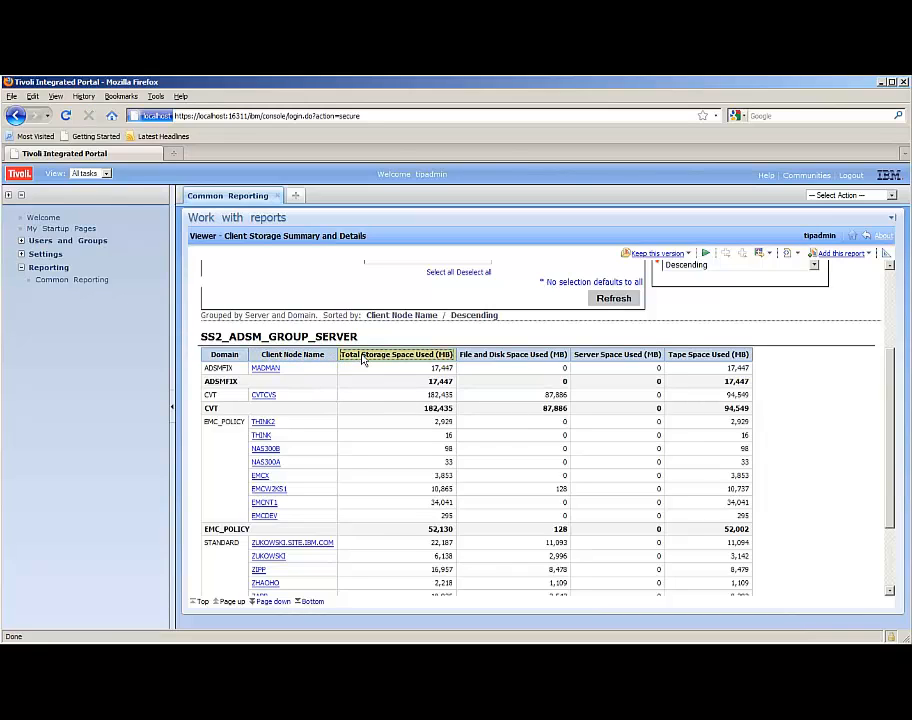
click(506, 356)
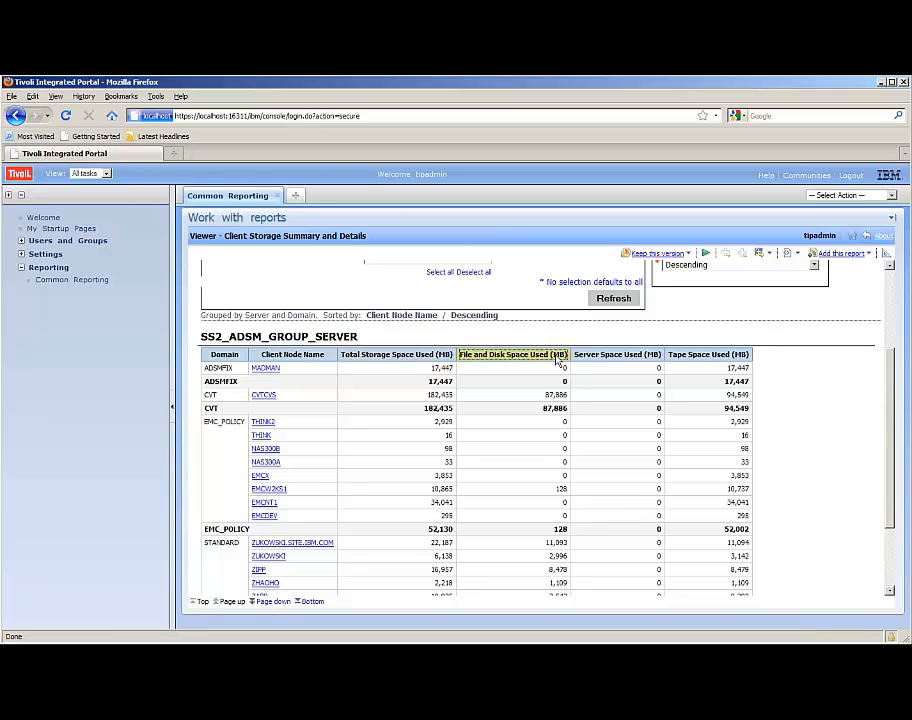
click(615, 355)
click(303, 356)
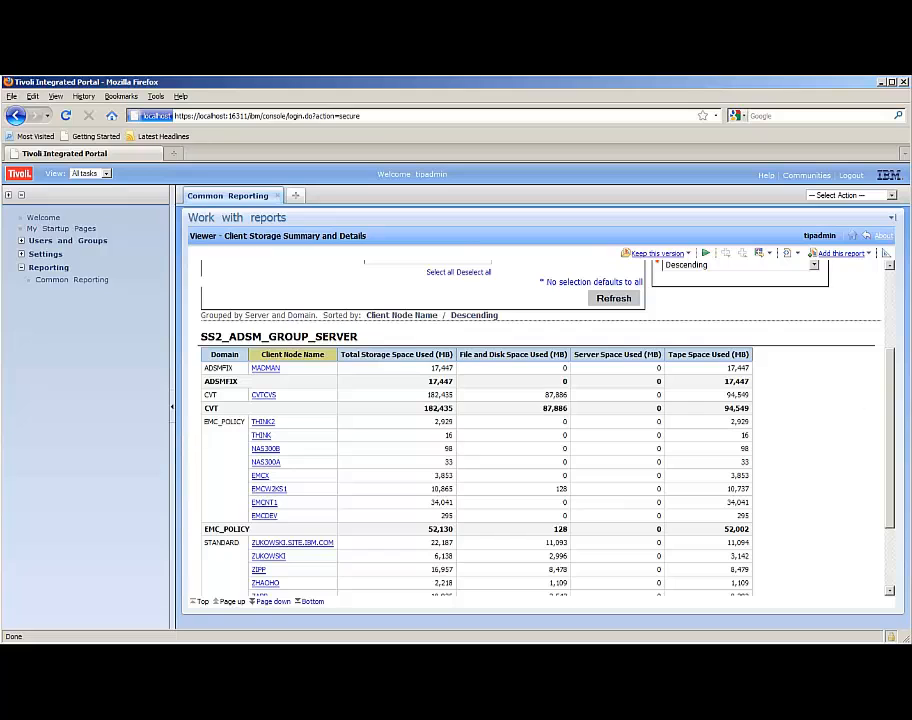
scroll(886, 405, up, 3)
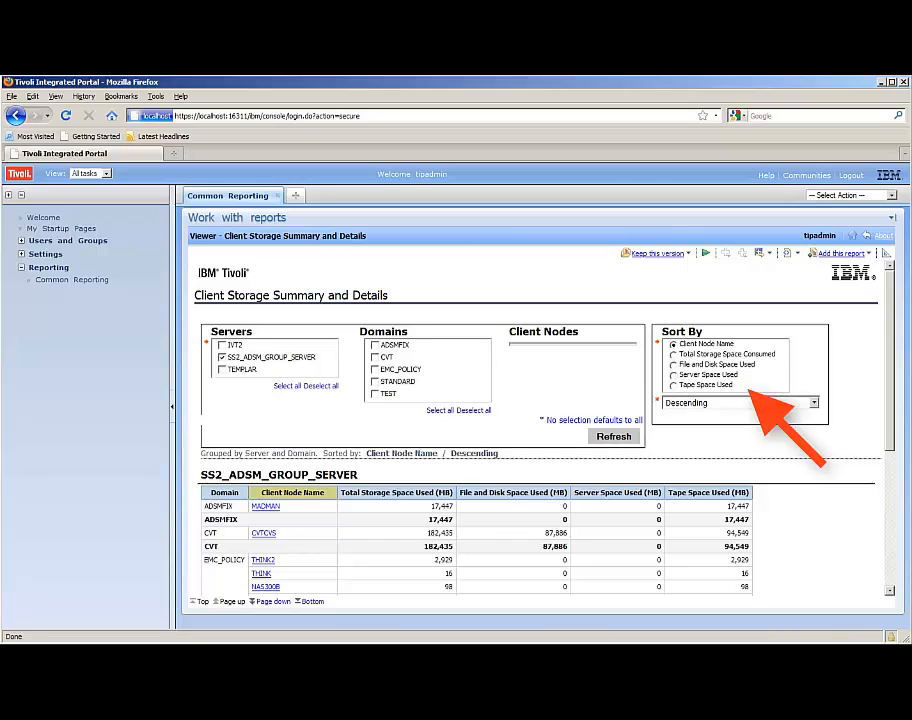
click(811, 404)
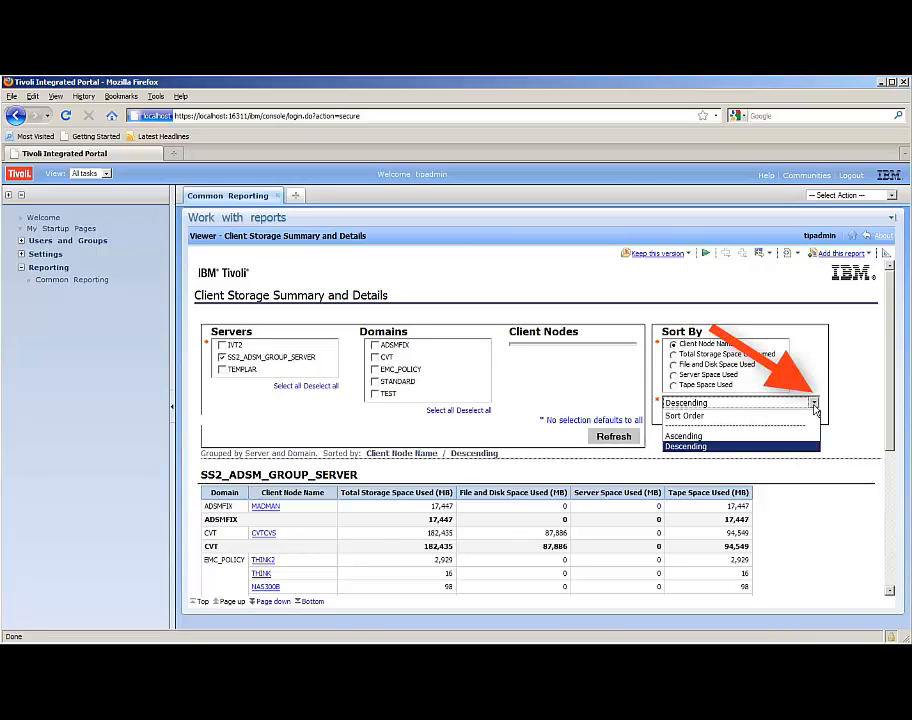
click(873, 387)
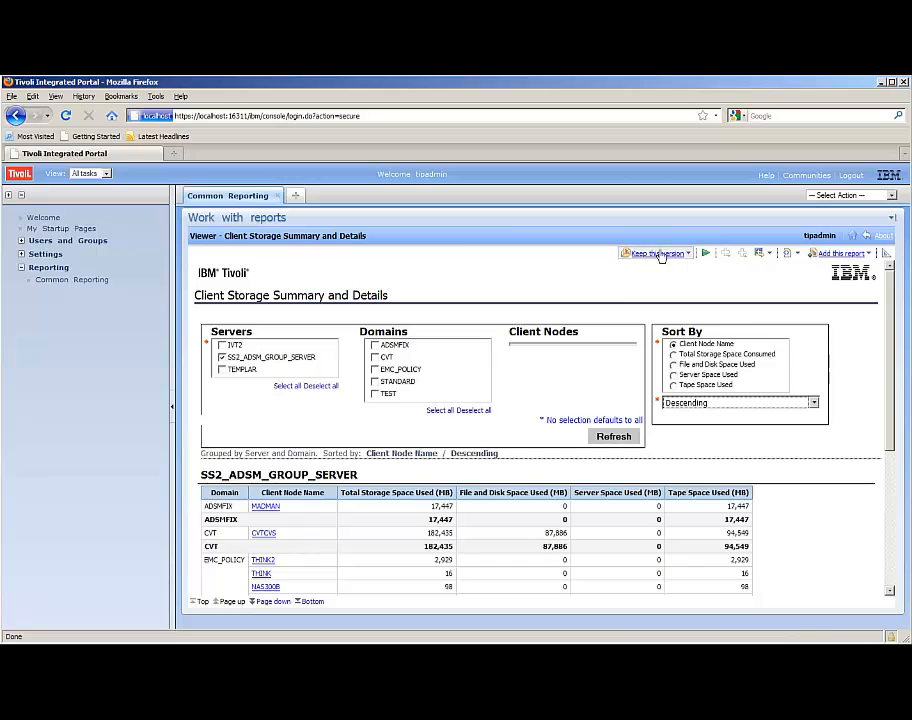
Reopen the Client Storage Summary and Details report, keep only SS2_ADSM_GROUP_SERVER selected and load its domains.
click(865, 237)
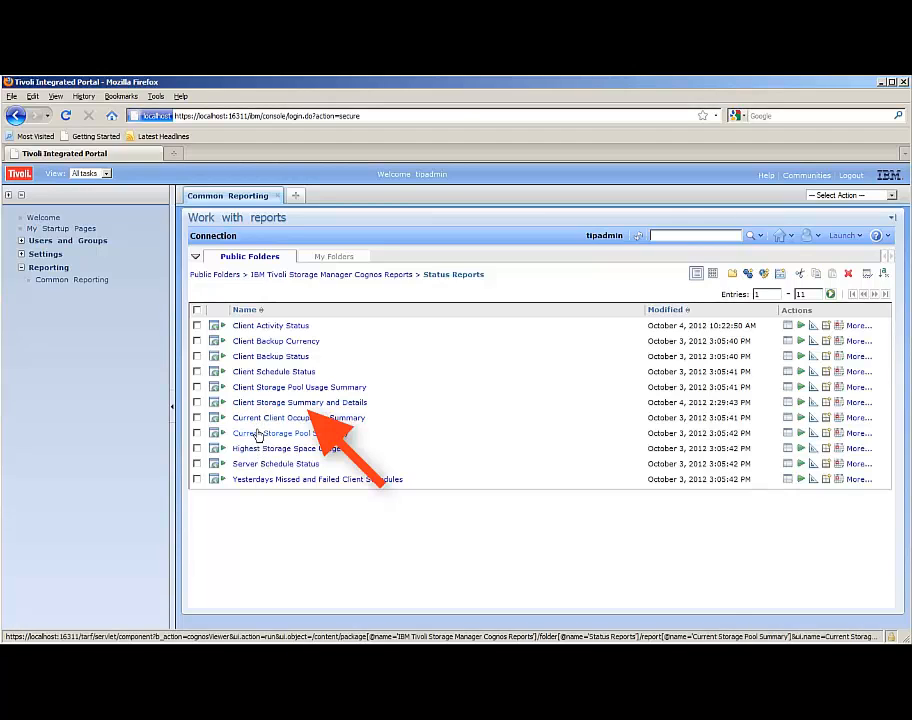
click(260, 404)
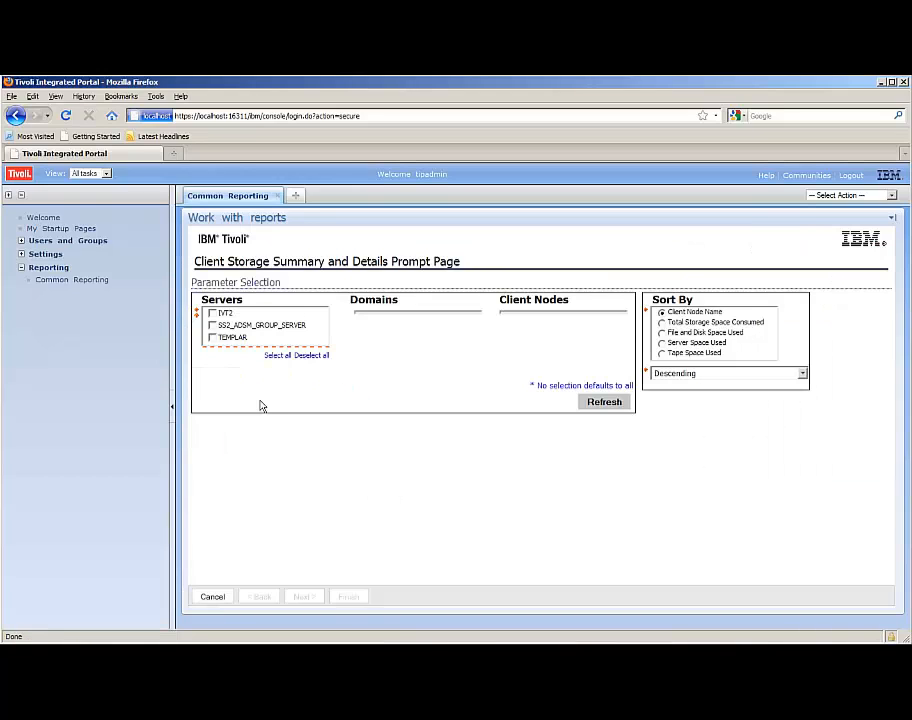
click(211, 326)
click(217, 340)
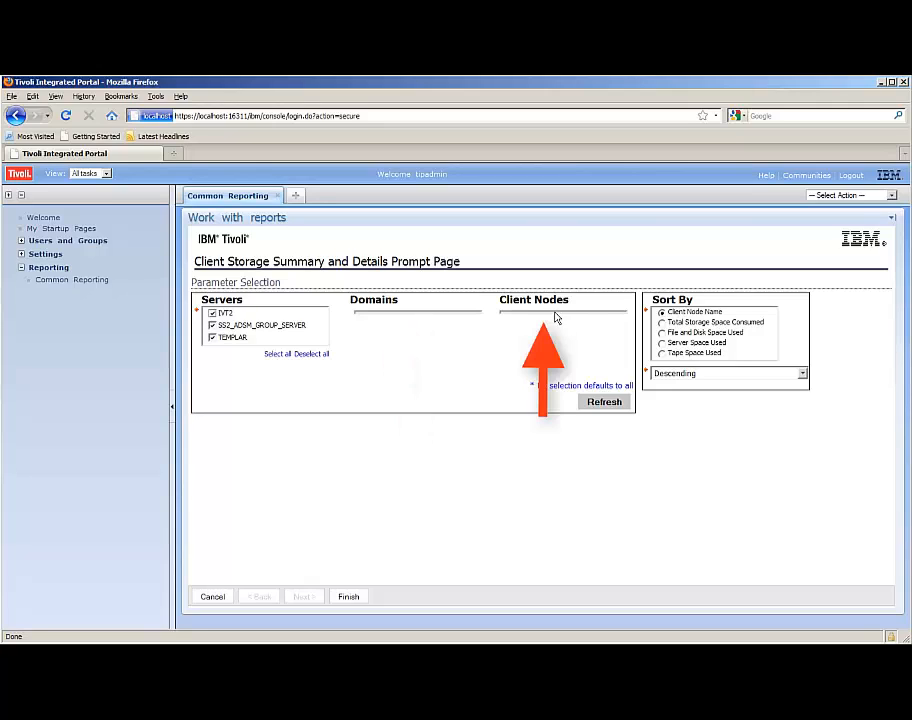
click(212, 338)
click(212, 313)
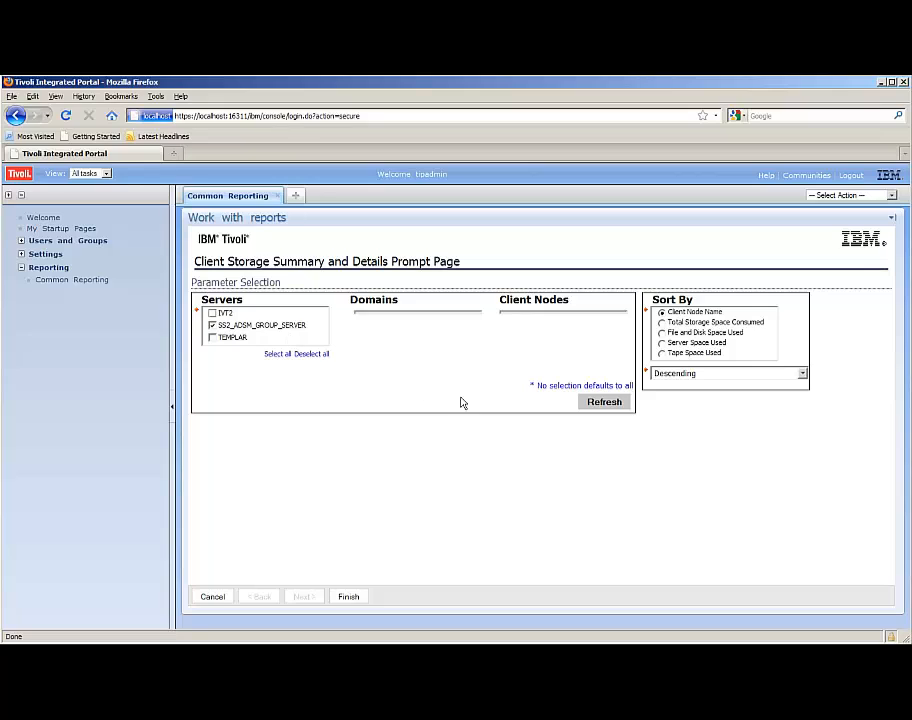
click(600, 404)
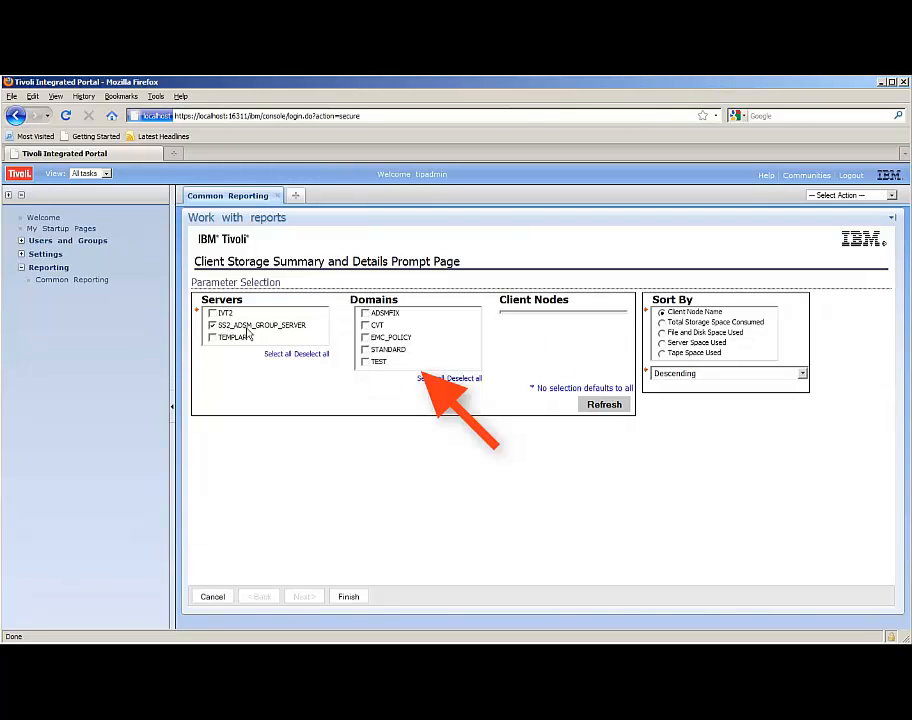
Select the STANDARD domain and load its client nodes.
click(365, 349)
click(616, 403)
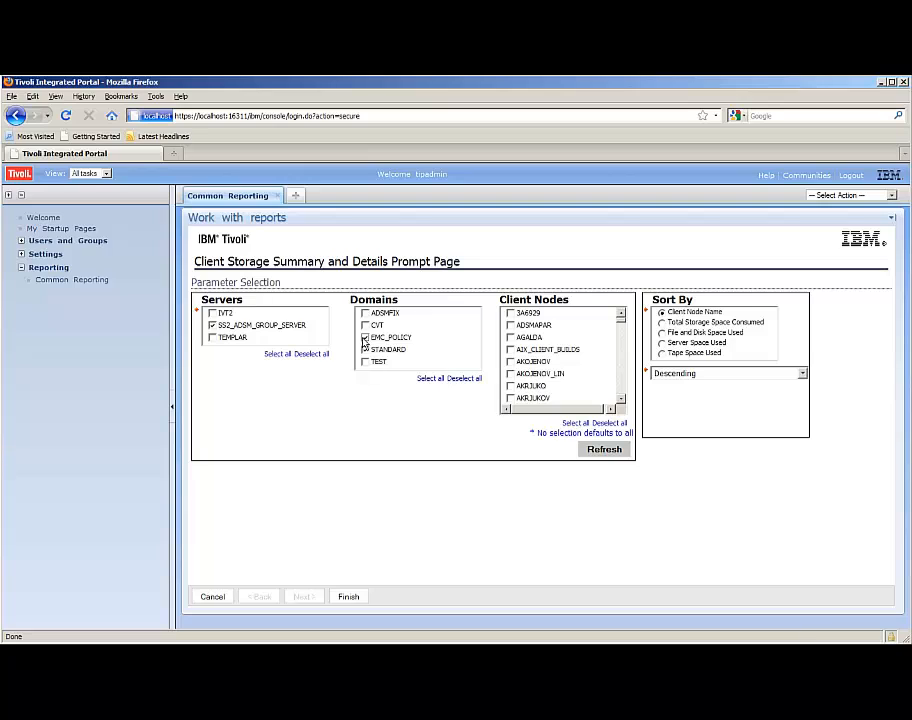
click(365, 337)
click(365, 326)
click(597, 452)
click(465, 379)
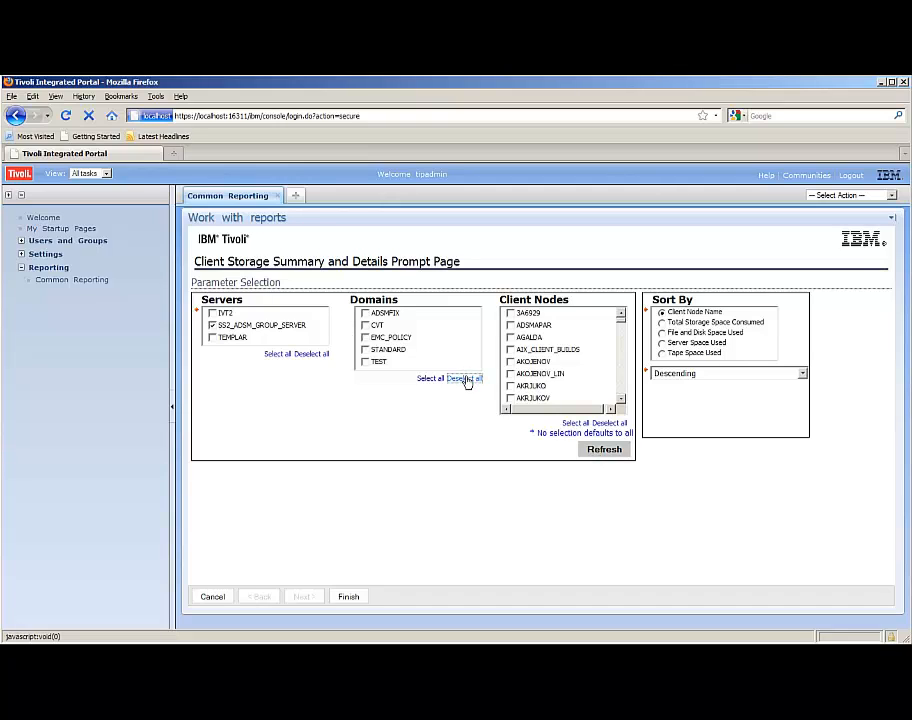
click(366, 350)
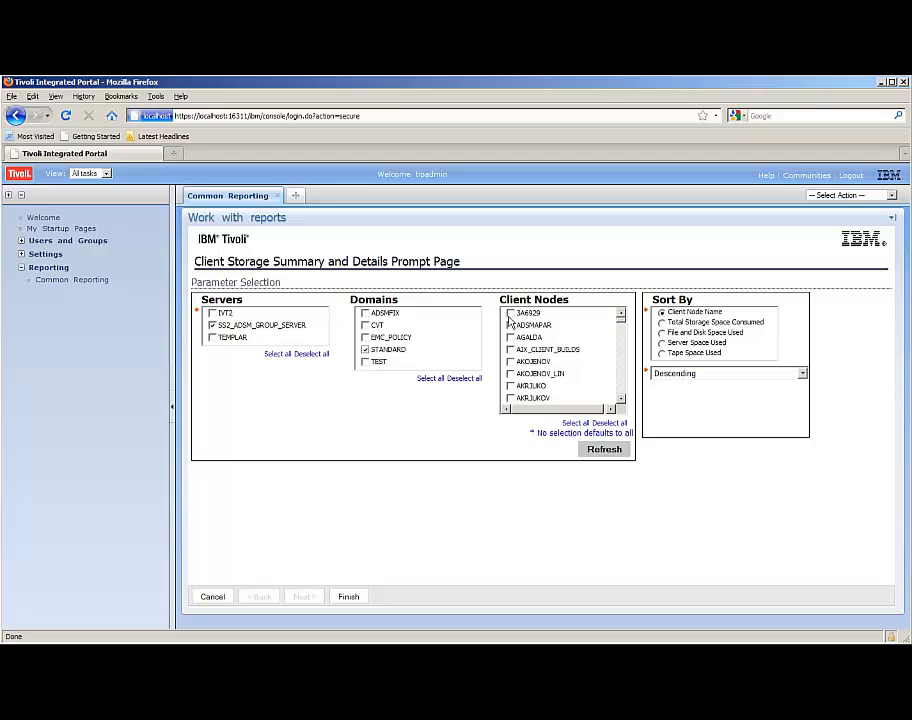
Set the report to sort by Total Storage Space Consumed and leave all client nodes deselected.
click(577, 424)
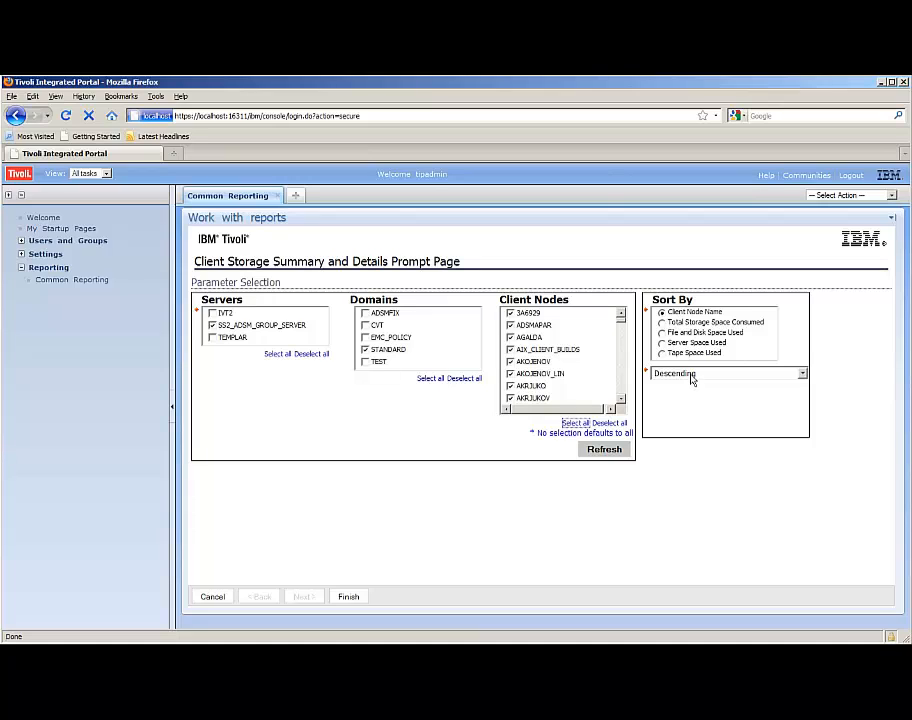
click(661, 324)
click(605, 423)
Select the client node WACOKID and run the report.
drag(622, 323, 621, 400)
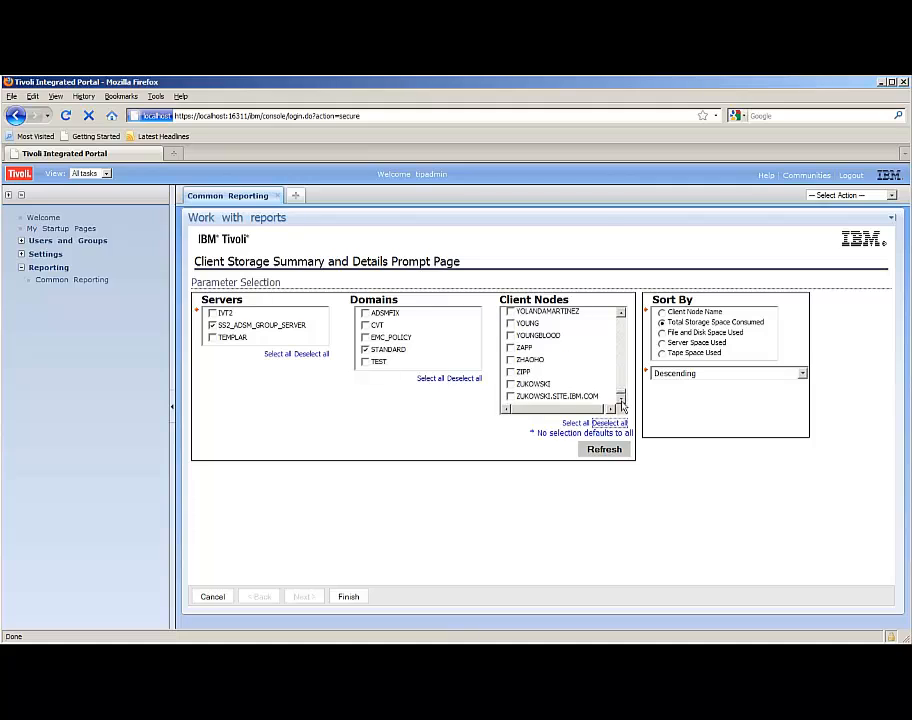
scroll(622, 340, up, 2)
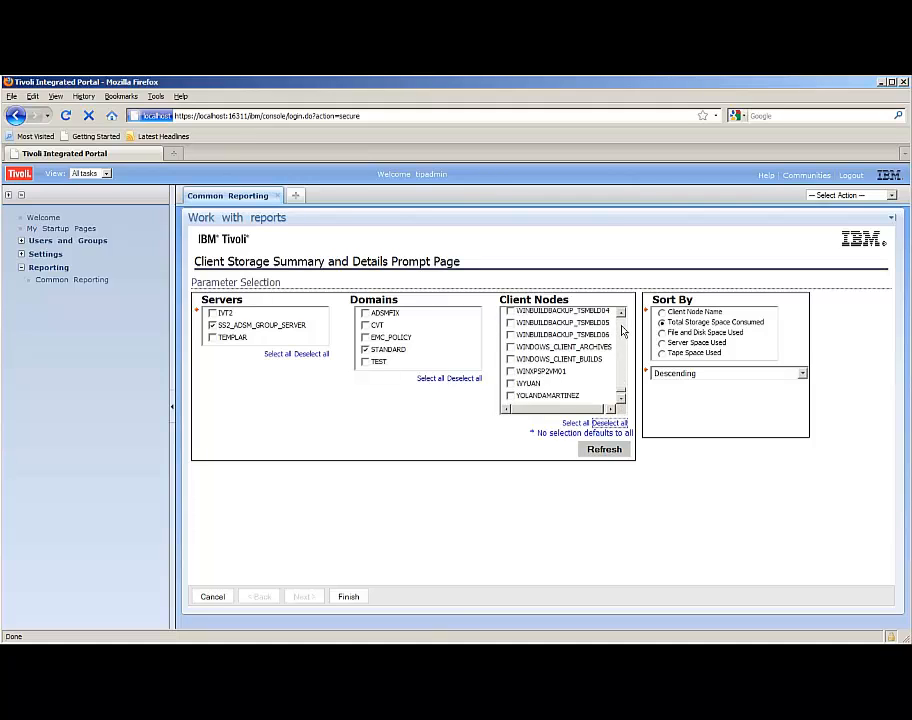
scroll(624, 335, up, 2)
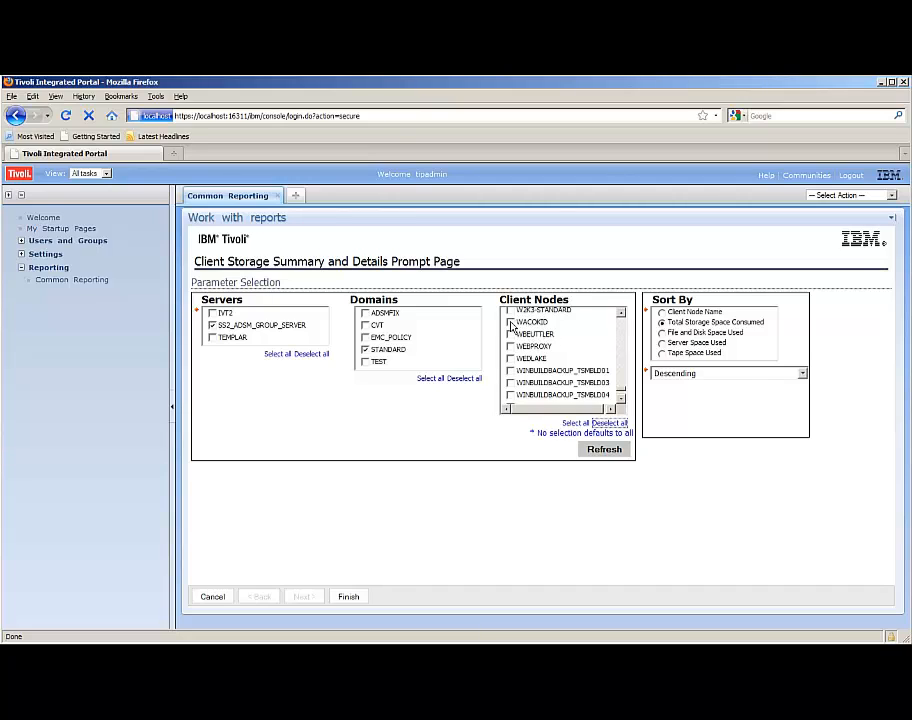
click(511, 322)
click(348, 597)
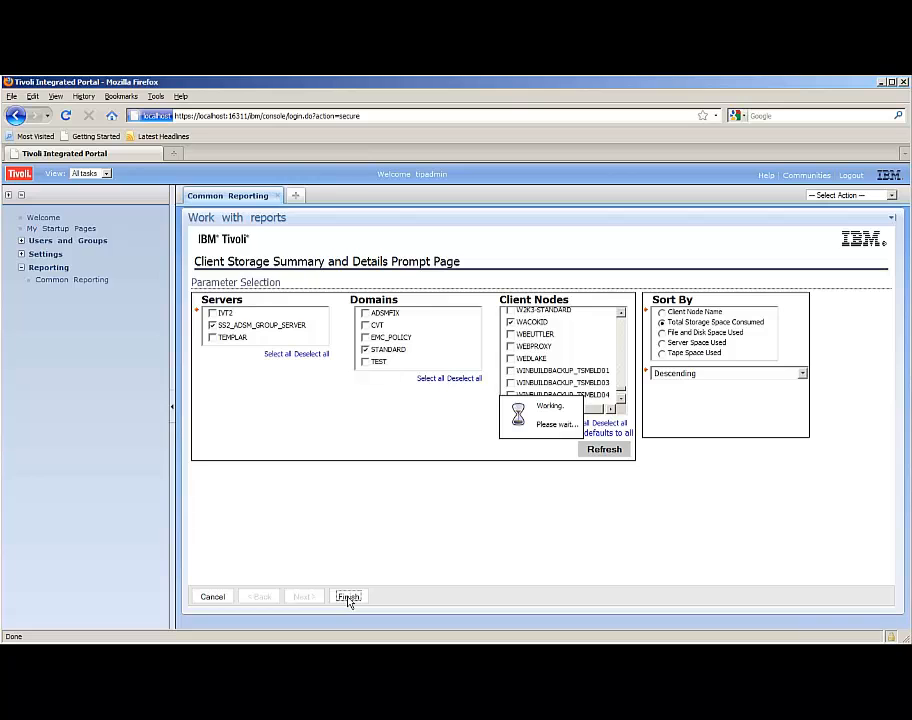
Examine the total storage space used by the listed client nodes in the STANDARD domain.
scroll(682, 508, down, 3)
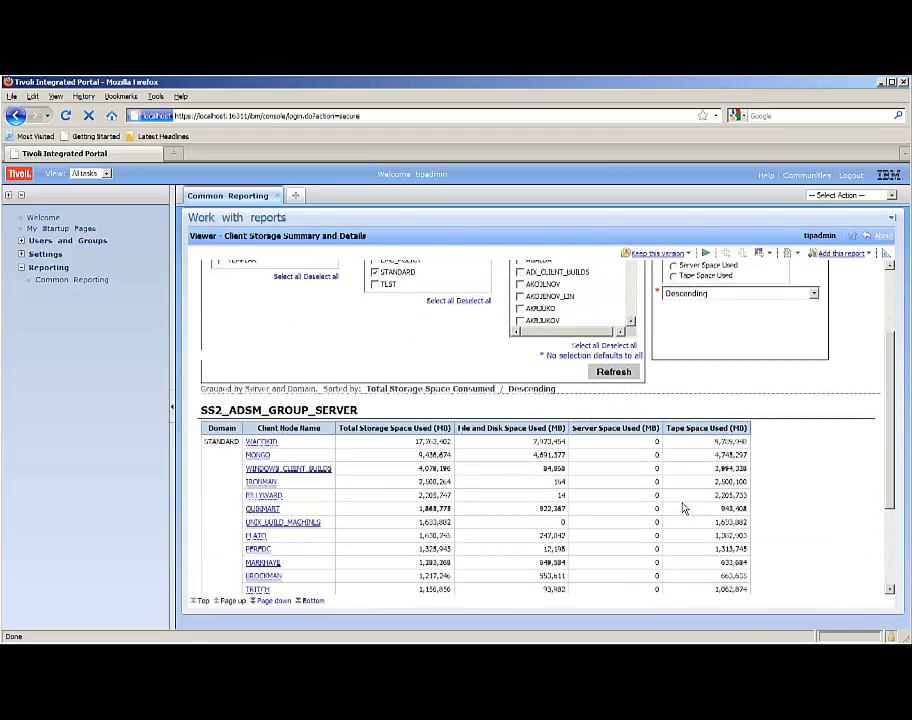
scroll(682, 508, up, 1)
scroll(682, 508, down, 1)
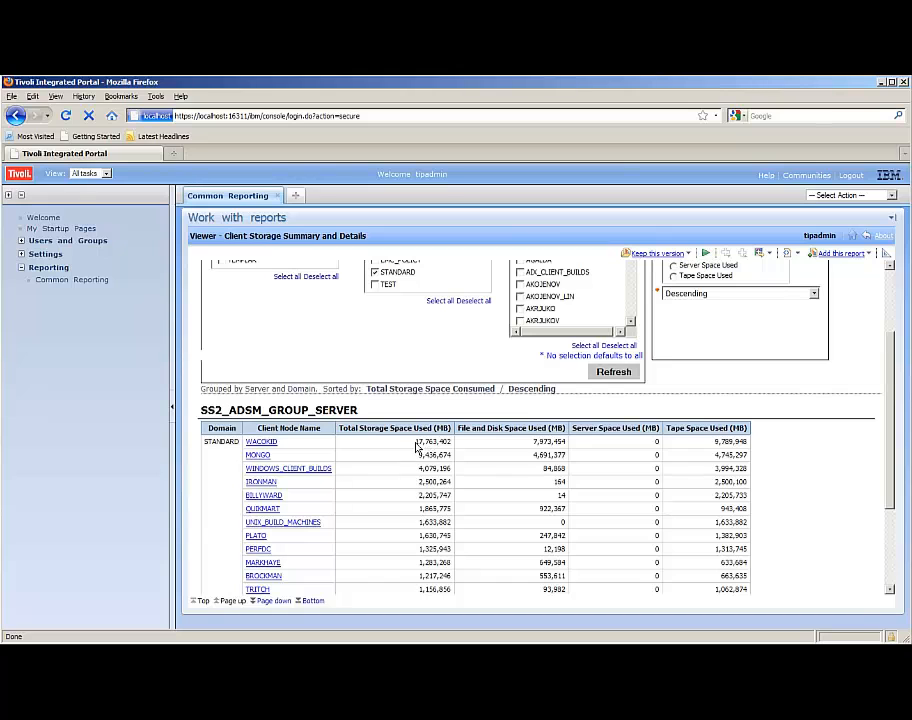
scroll(663, 378, up, 3)
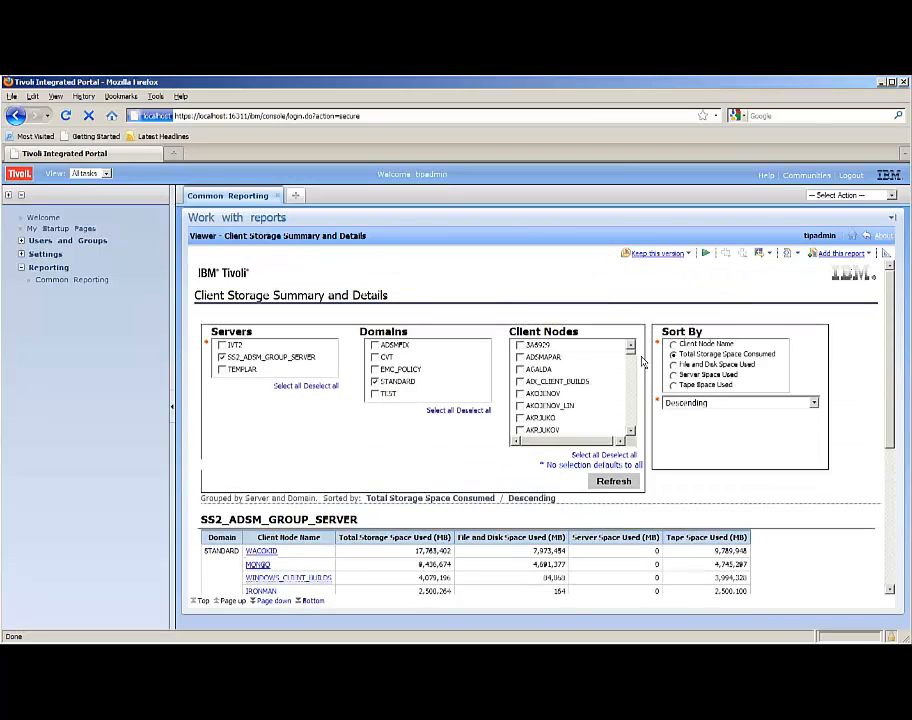
scroll(416, 439, down, 1)
scroll(416, 439, down, 4)
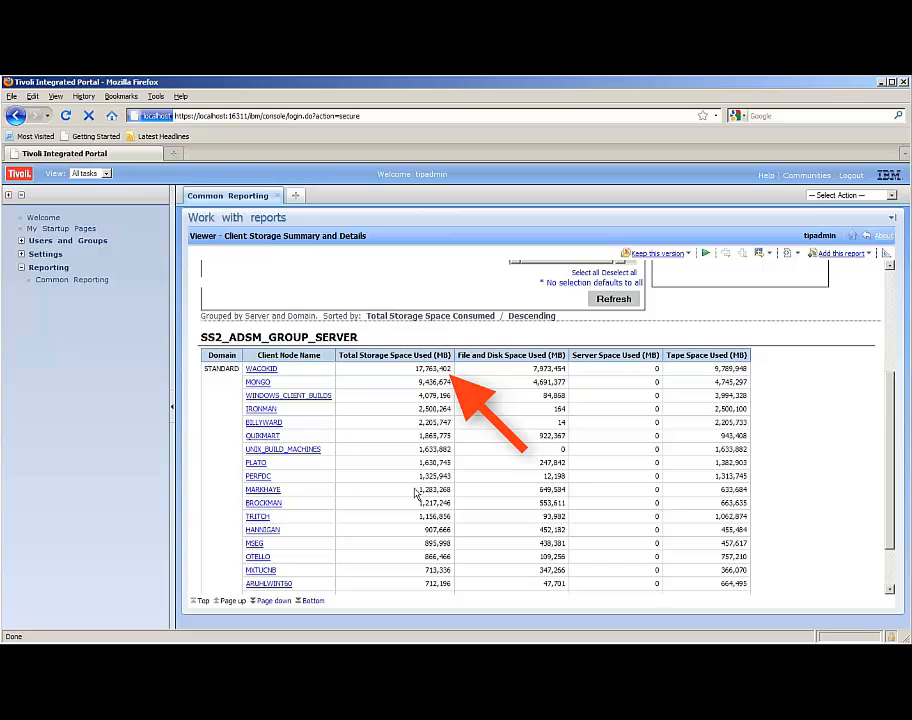
Change the report's sorting to Client Node Name and refresh the results.
scroll(434, 439, up, 3)
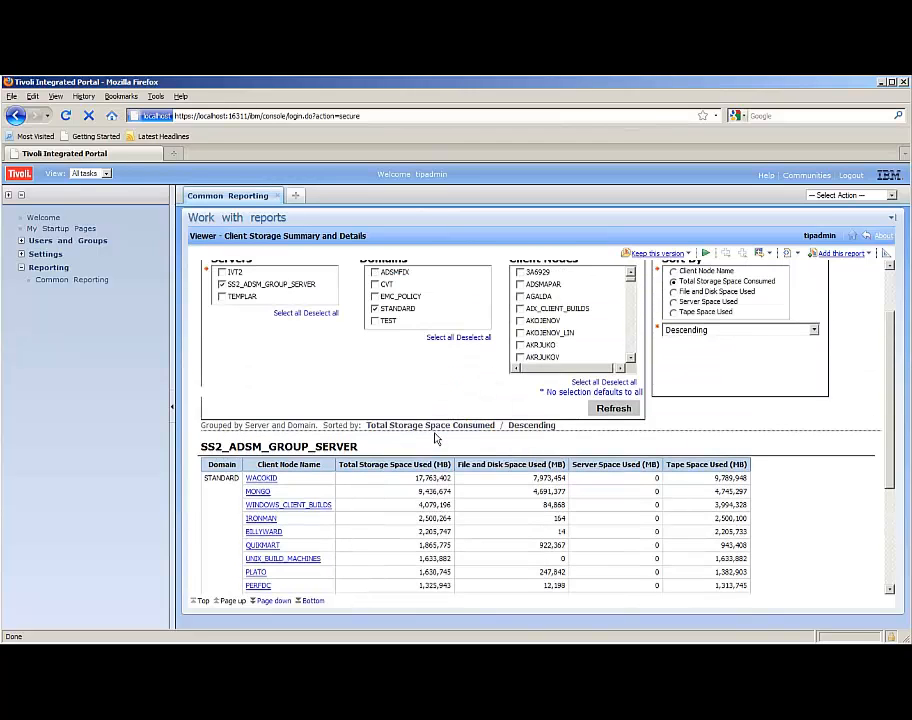
click(676, 308)
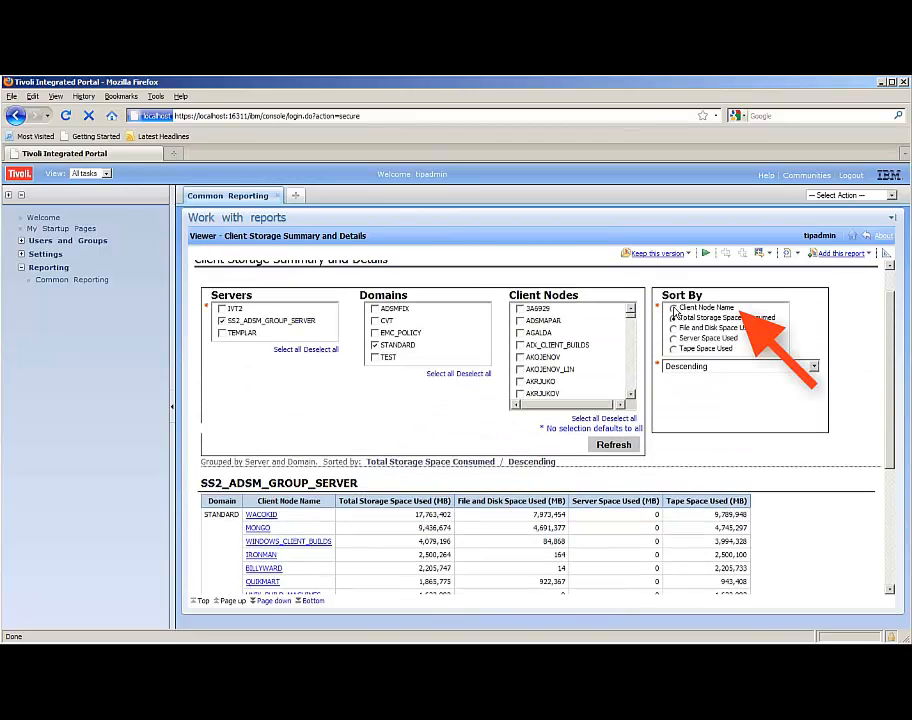
click(613, 445)
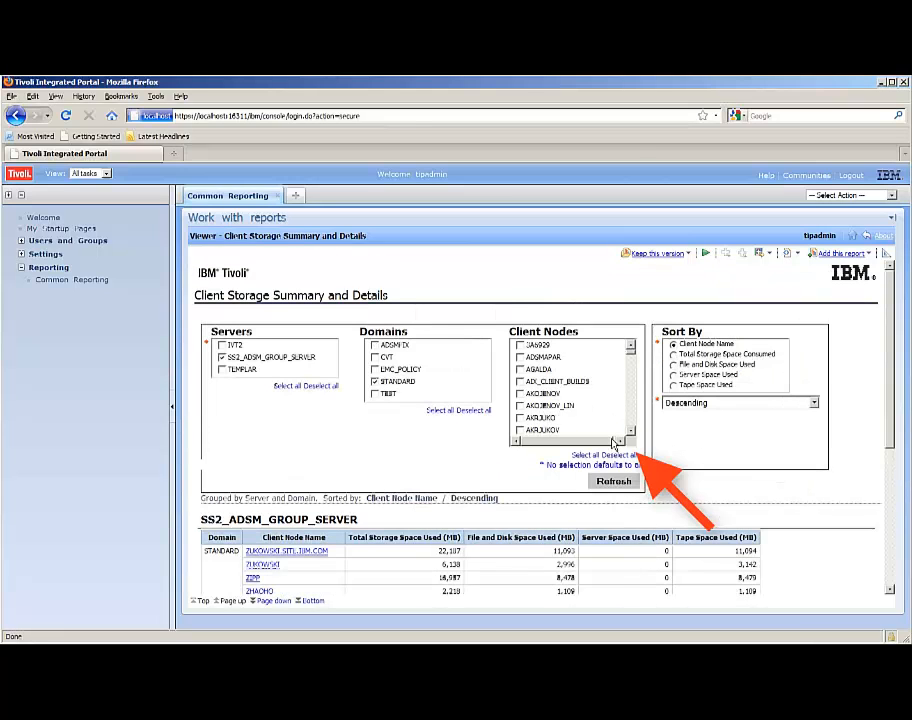
Sort the report by Tape Space Used in descending order and refresh the results.
scroll(482, 423, down, 4)
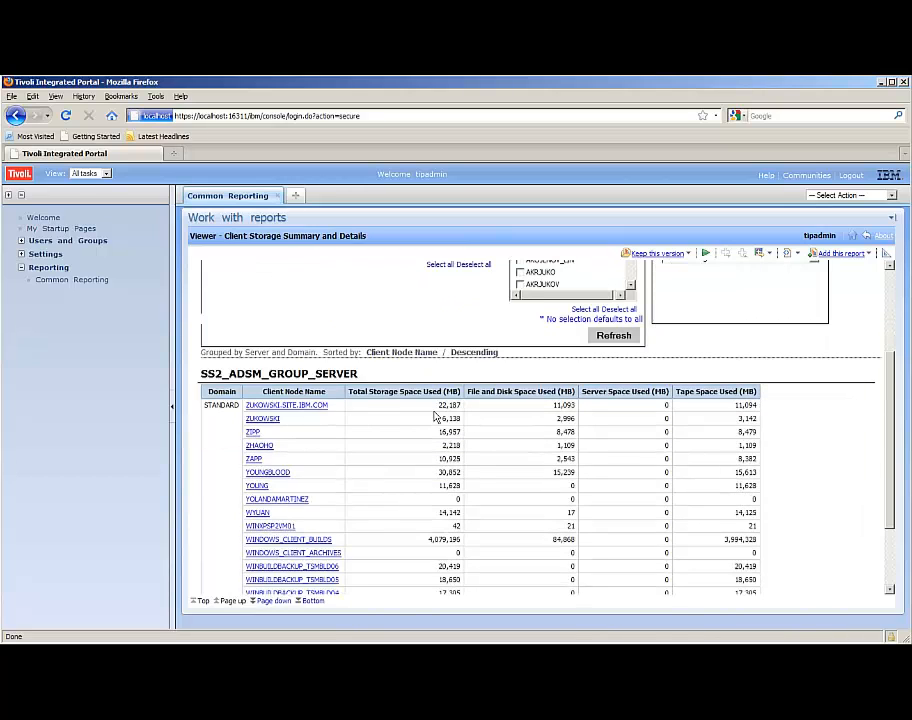
scroll(413, 410, up, 3)
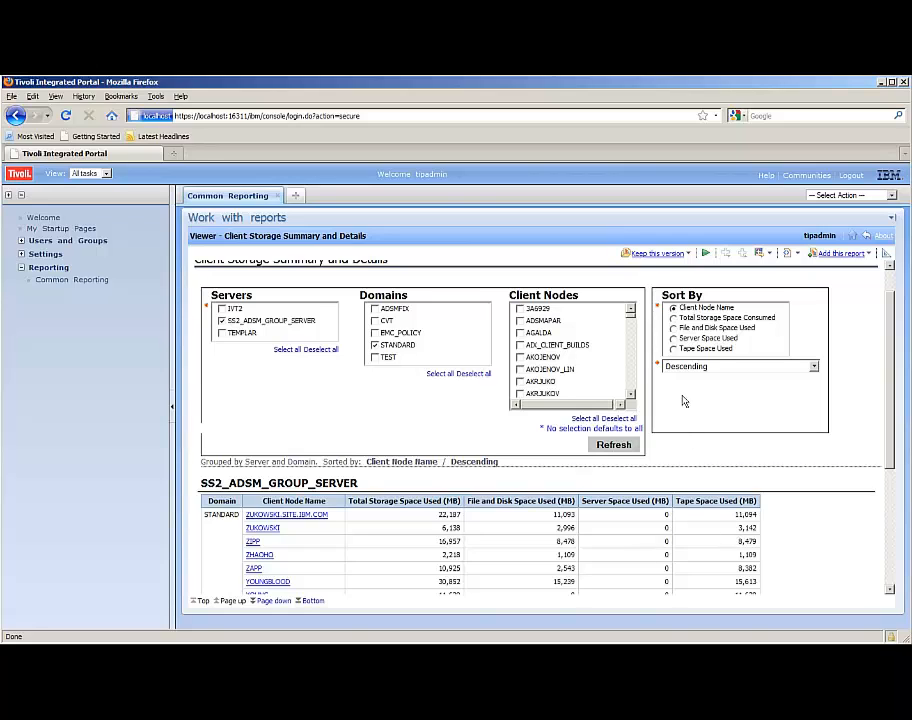
click(673, 349)
click(684, 367)
click(694, 409)
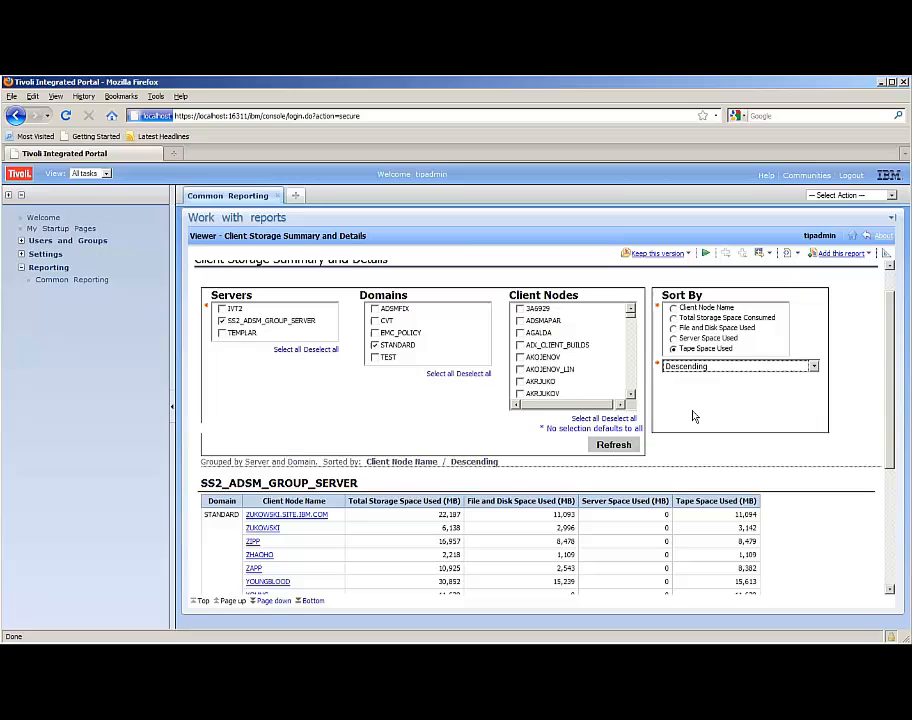
click(606, 450)
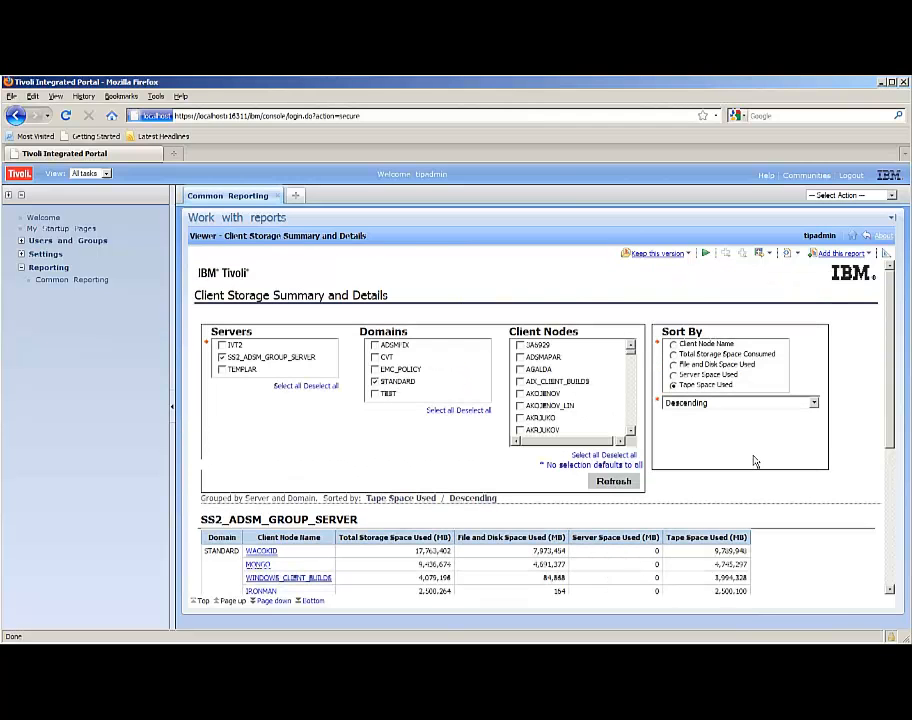
Drill through from client node WACOKID in the STANDARD domain to its Client Backup Status report.
scroll(755, 461, down, 2)
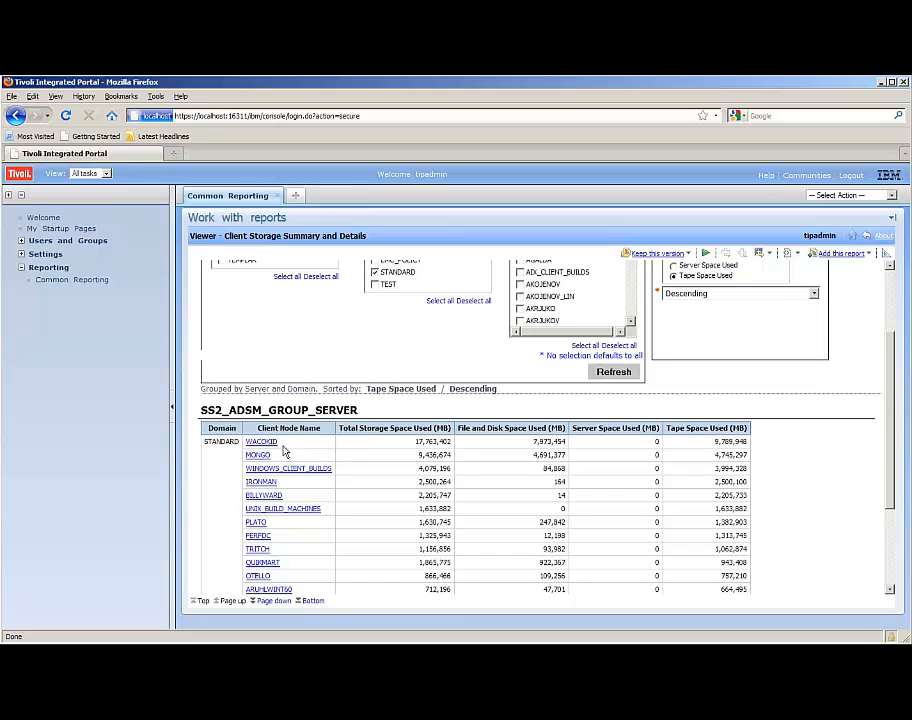
scroll(420, 456, up, 2)
scroll(549, 454, down, 1)
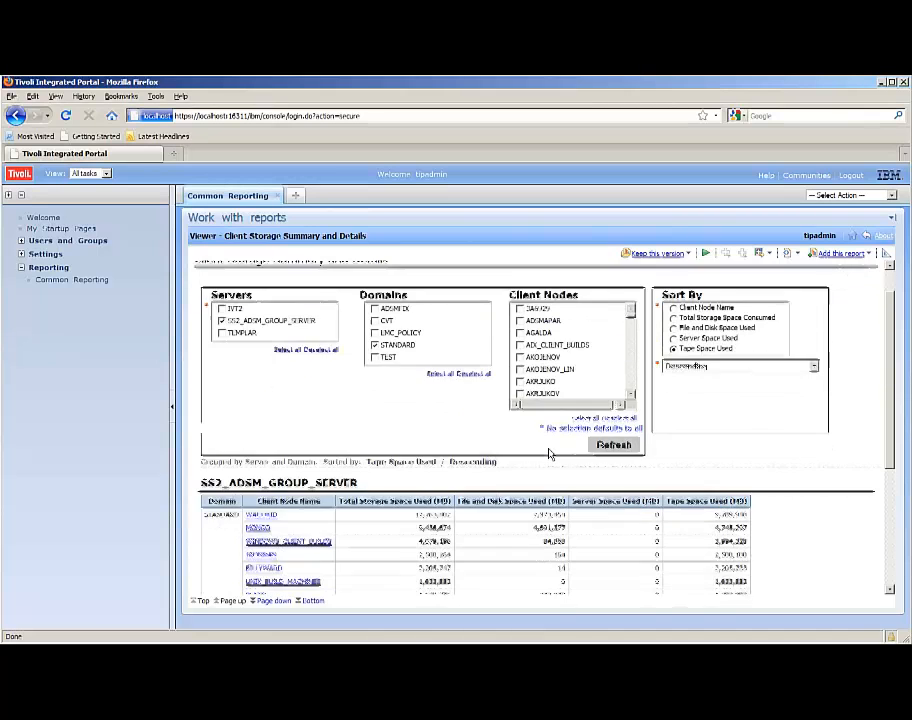
scroll(549, 454, down, 1)
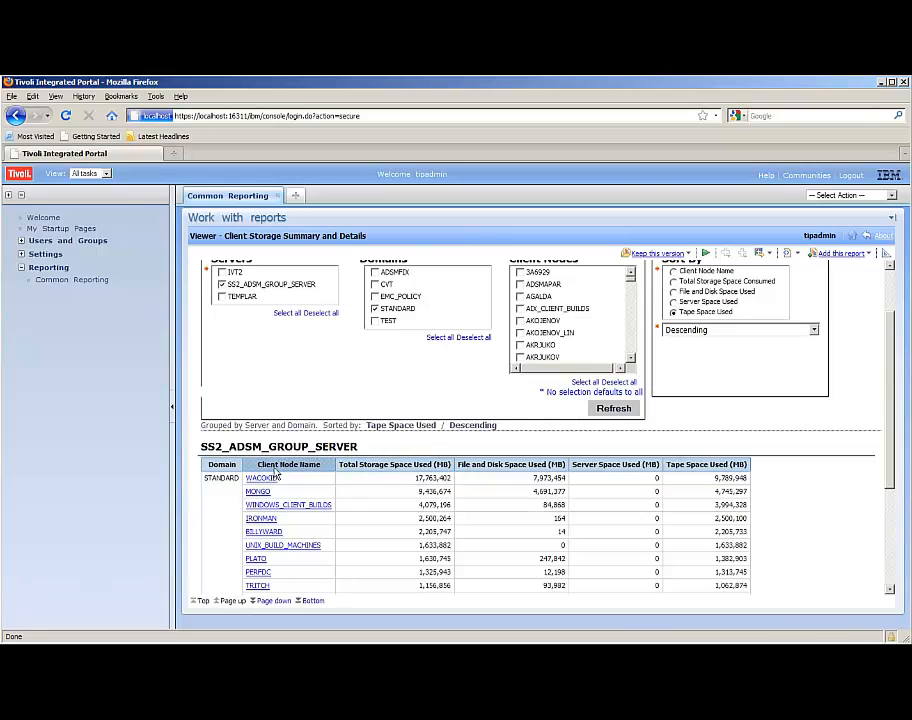
click(261, 479)
mouse_move(280, 525)
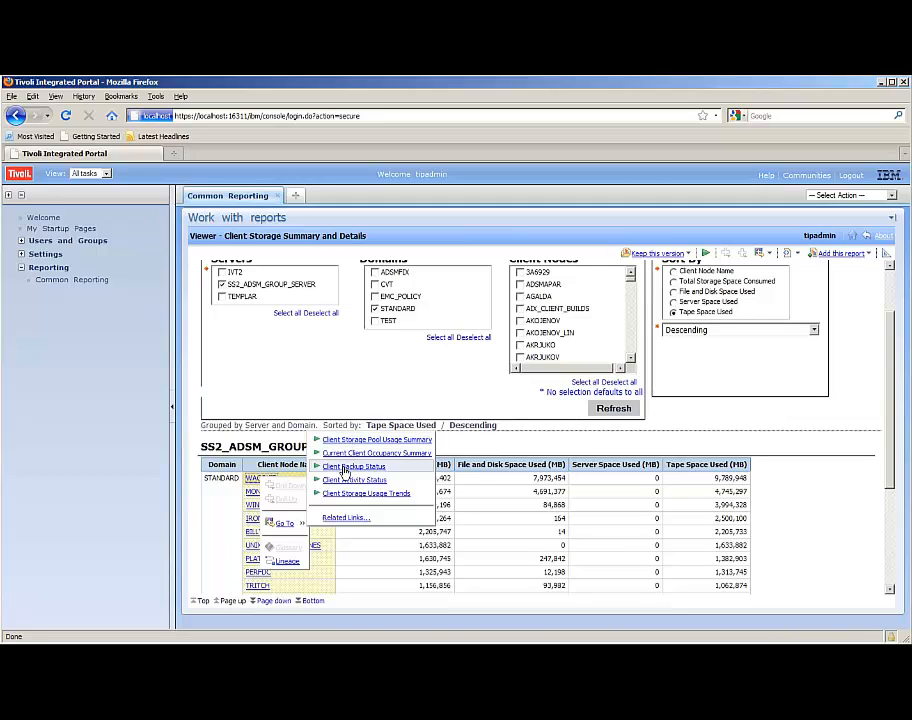
click(344, 467)
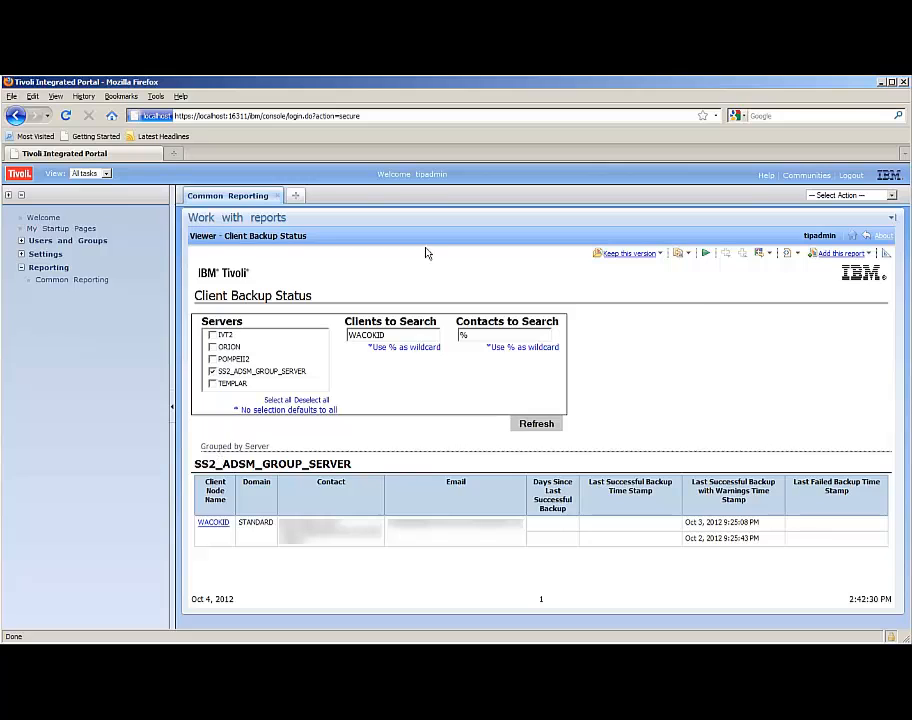
Return to Status Reports and run Client Storage Summary and Details for all servers, sorted by Total Storage Space Consumed.
click(865, 237)
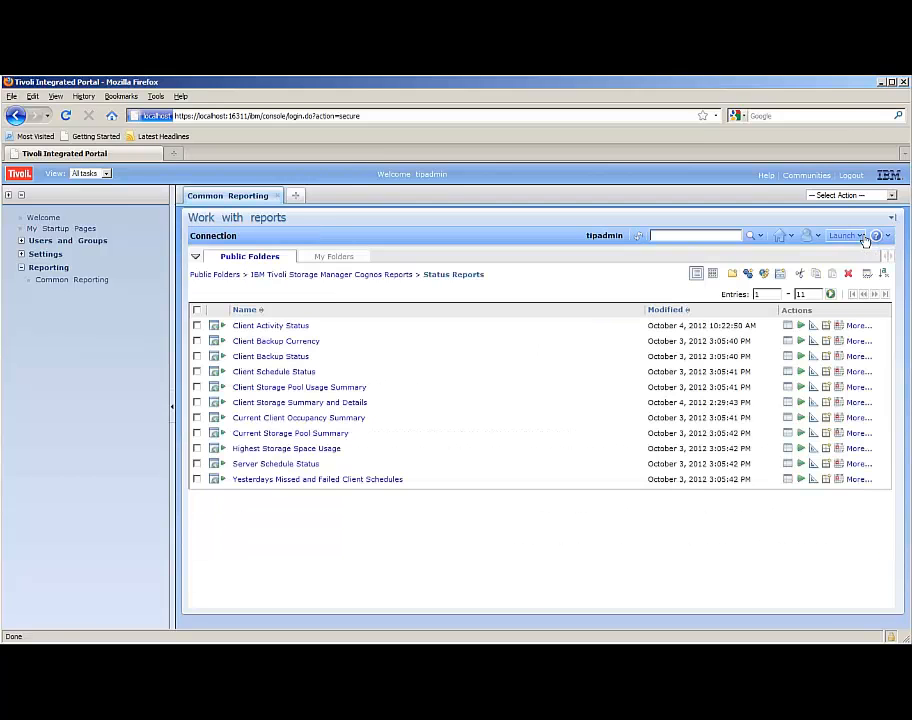
click(259, 404)
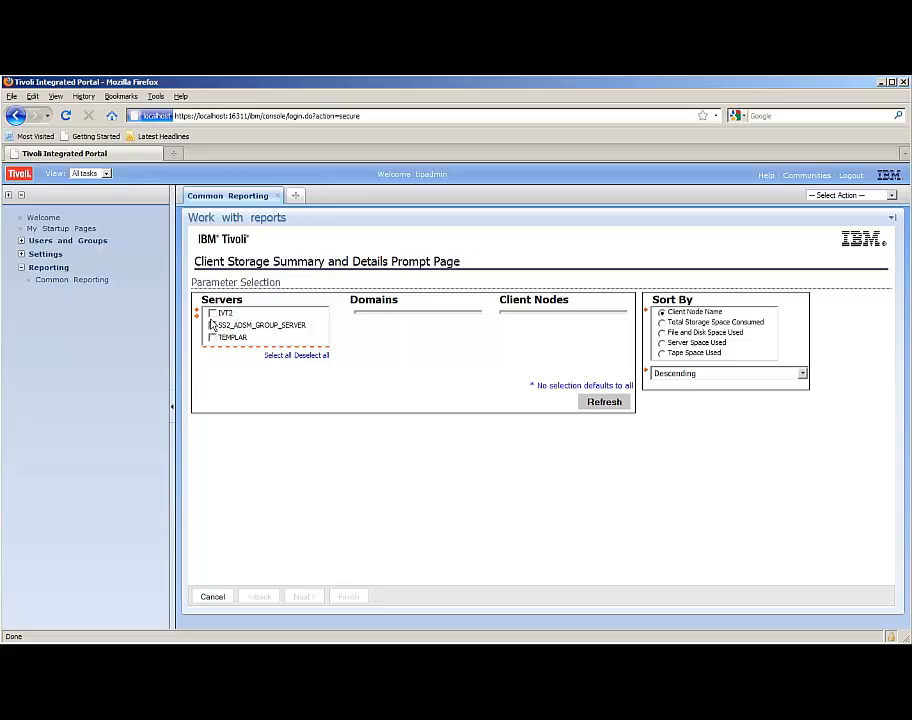
click(287, 356)
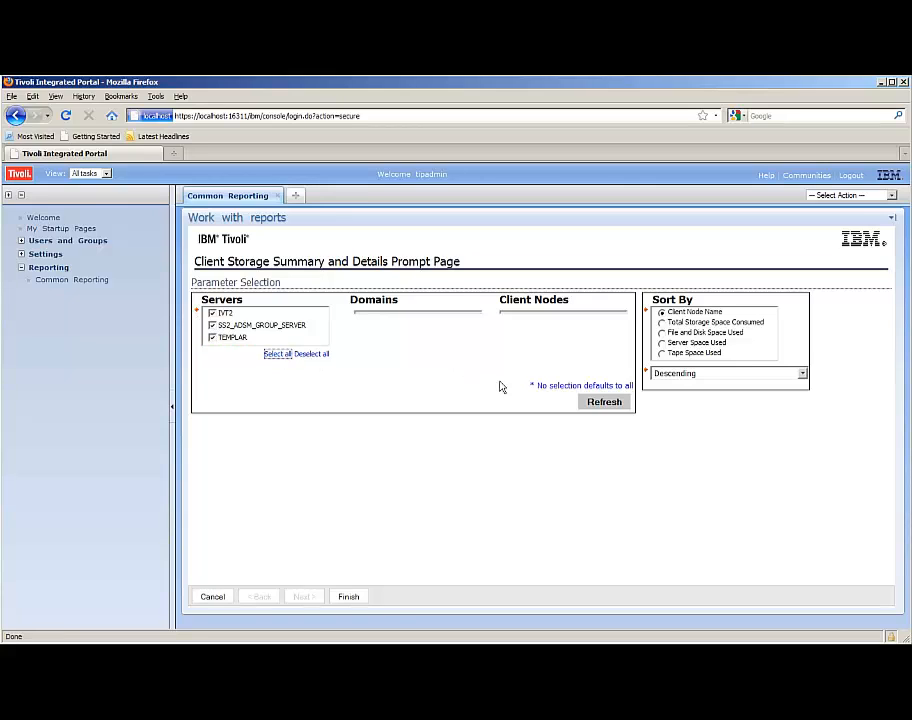
click(661, 322)
click(349, 599)
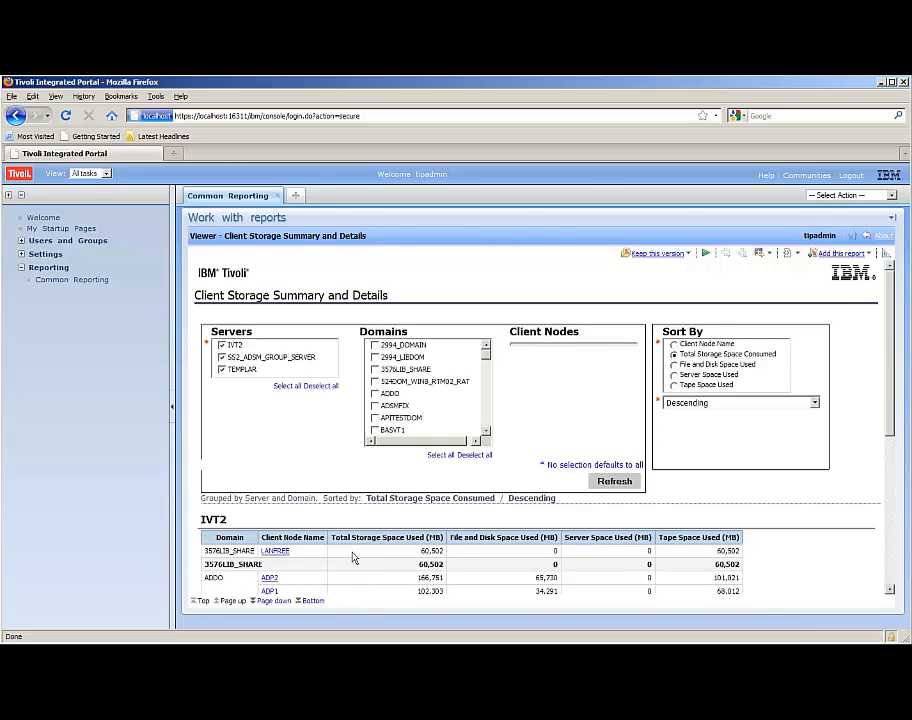
Examine the storage used by each domain and client node on the IVT2 server.
scroll(352, 549, down, 2)
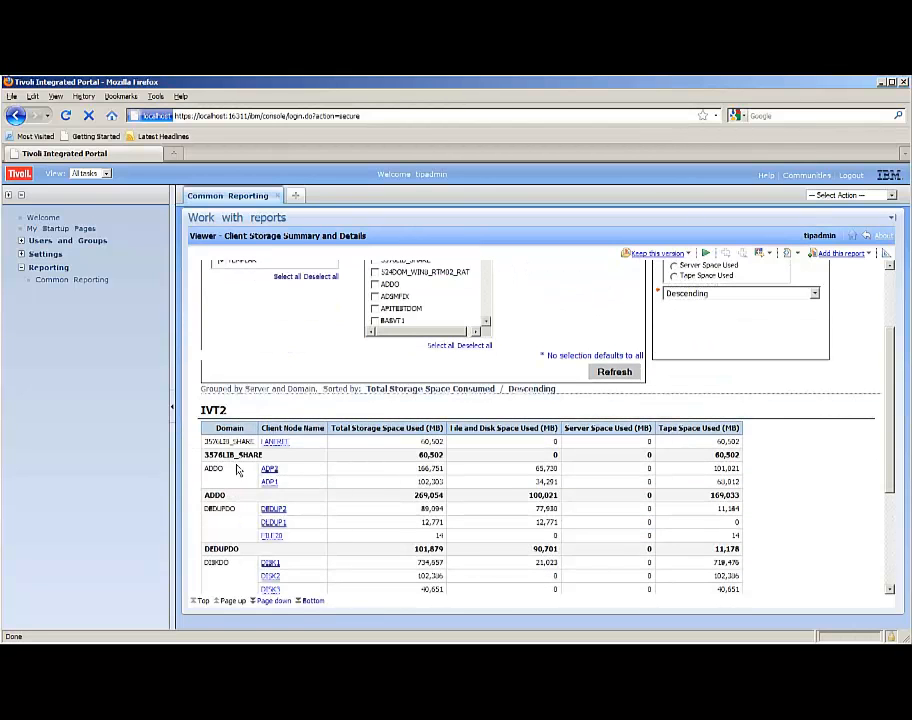
scroll(514, 376, up, 1)
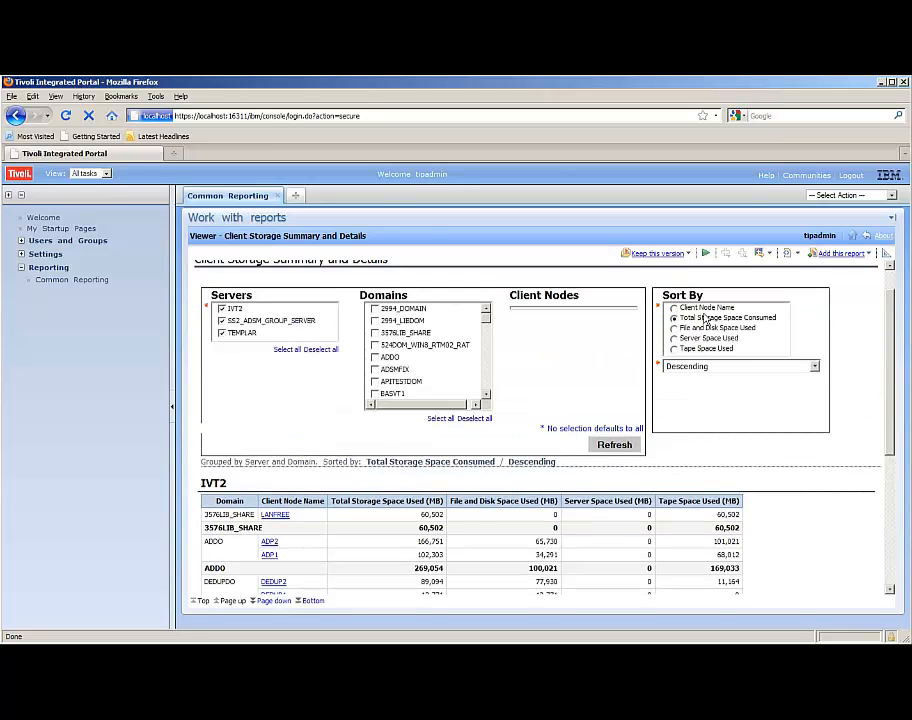
scroll(514, 376, down, 2)
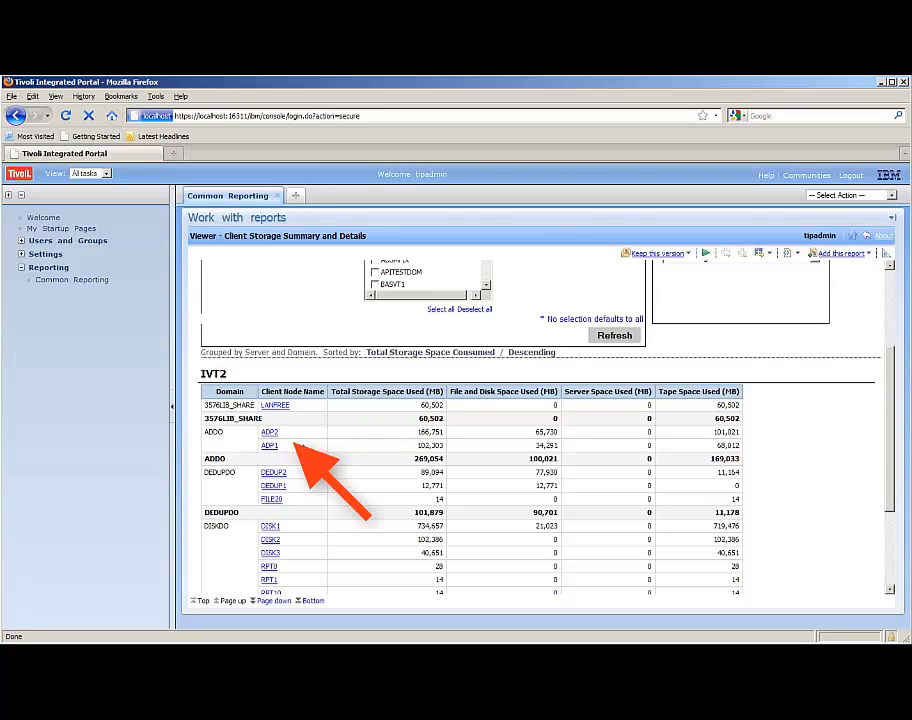
scroll(296, 444, up, 3)
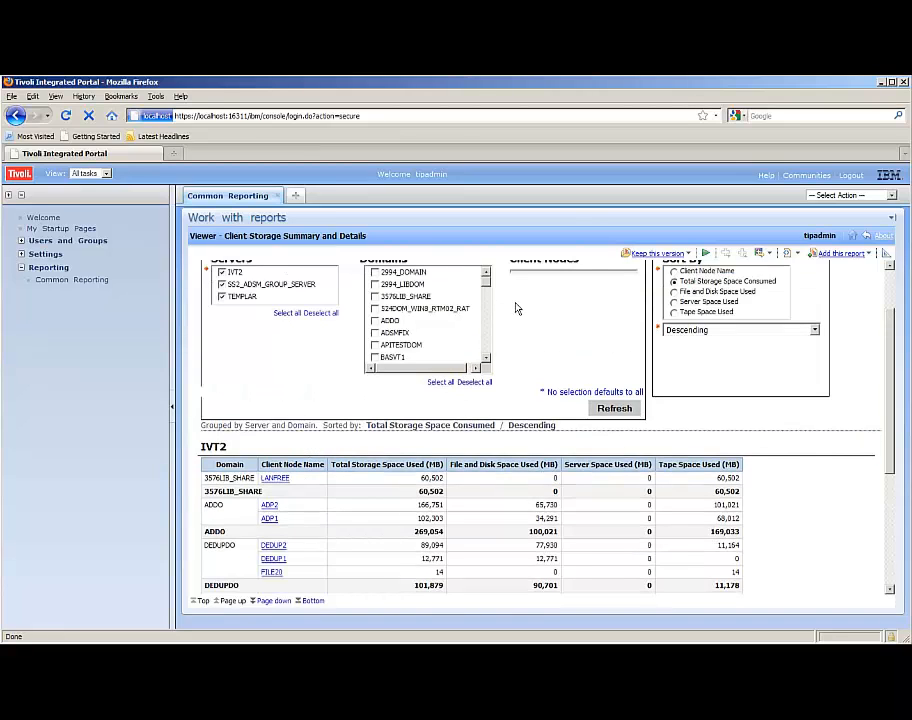
scroll(284, 497, up, 3)
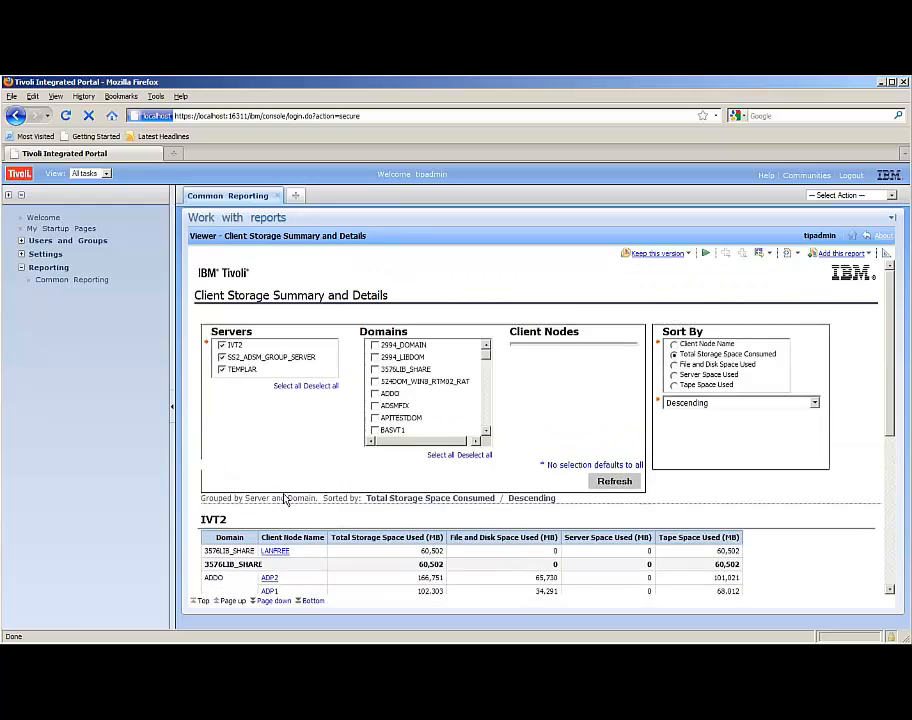
scroll(284, 497, down, 6)
scroll(430, 412, up, 6)
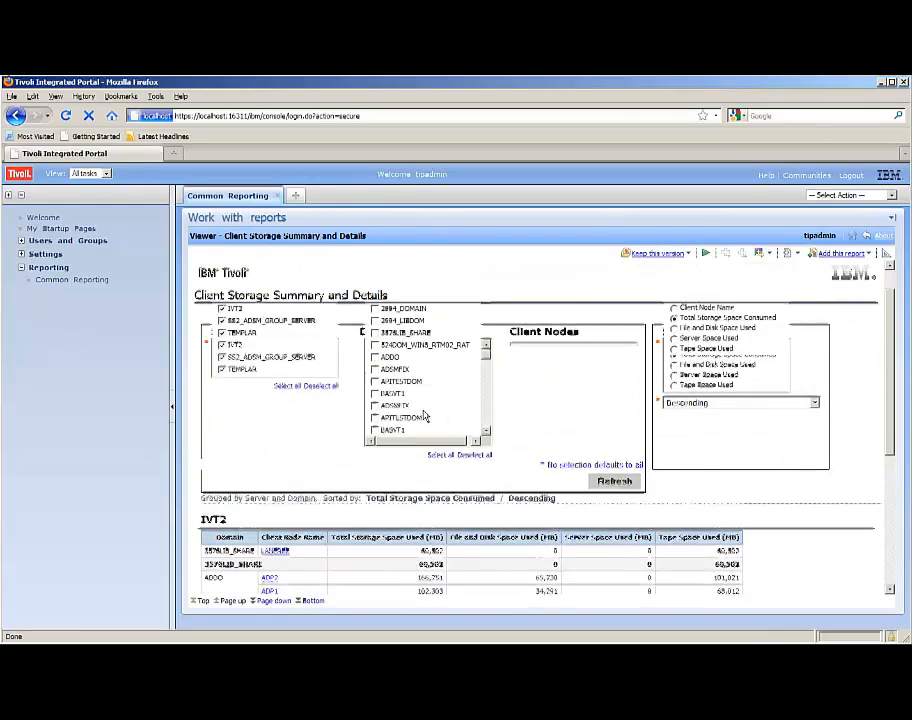
scroll(256, 482, down, 5)
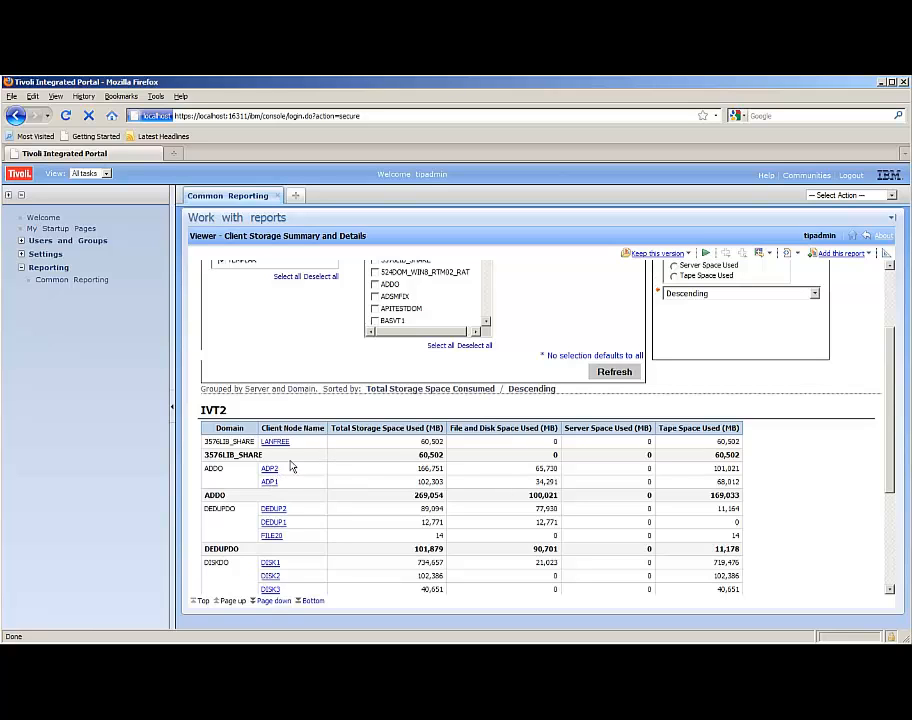
Filter the report to the ADDO domain and refresh the results.
scroll(234, 482, up, 3)
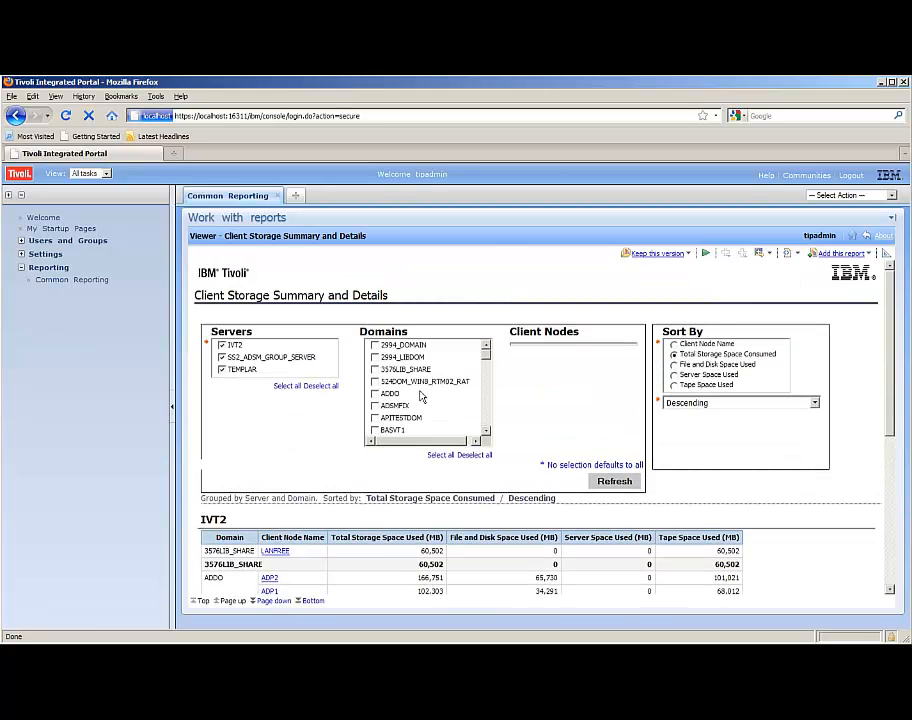
click(376, 395)
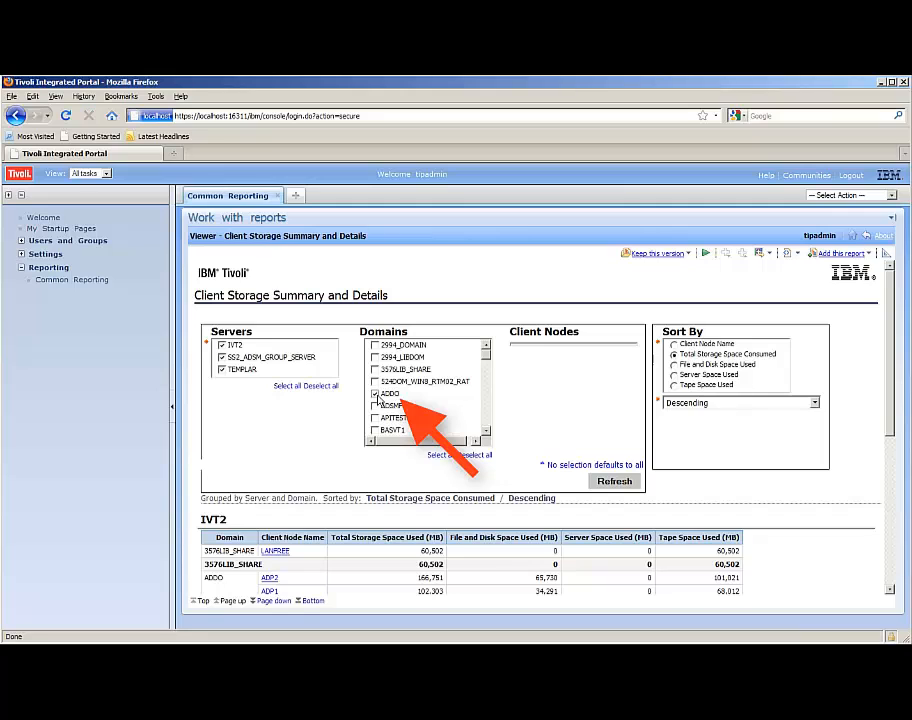
click(598, 481)
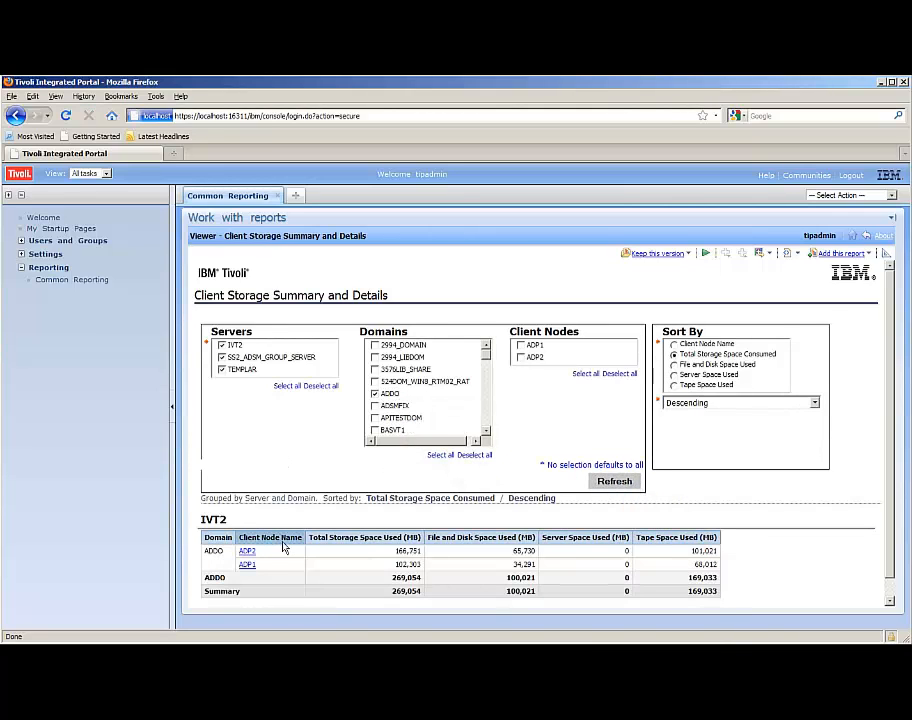
Sort the ADDO results by Tape Space Used in ascending order and refresh the report.
scroll(283, 547, down, 1)
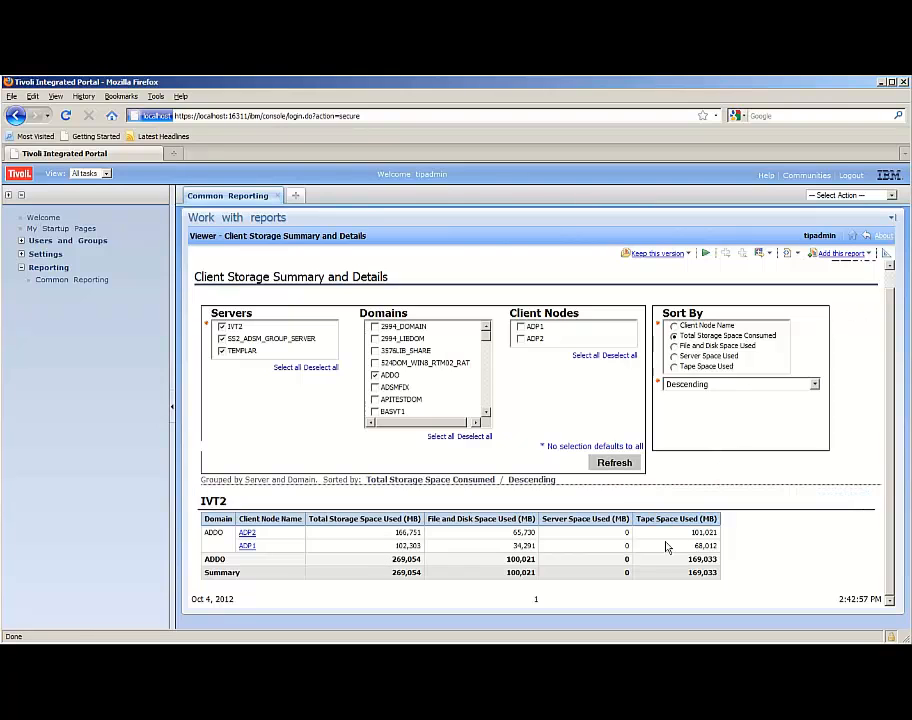
click(675, 367)
click(684, 386)
click(681, 418)
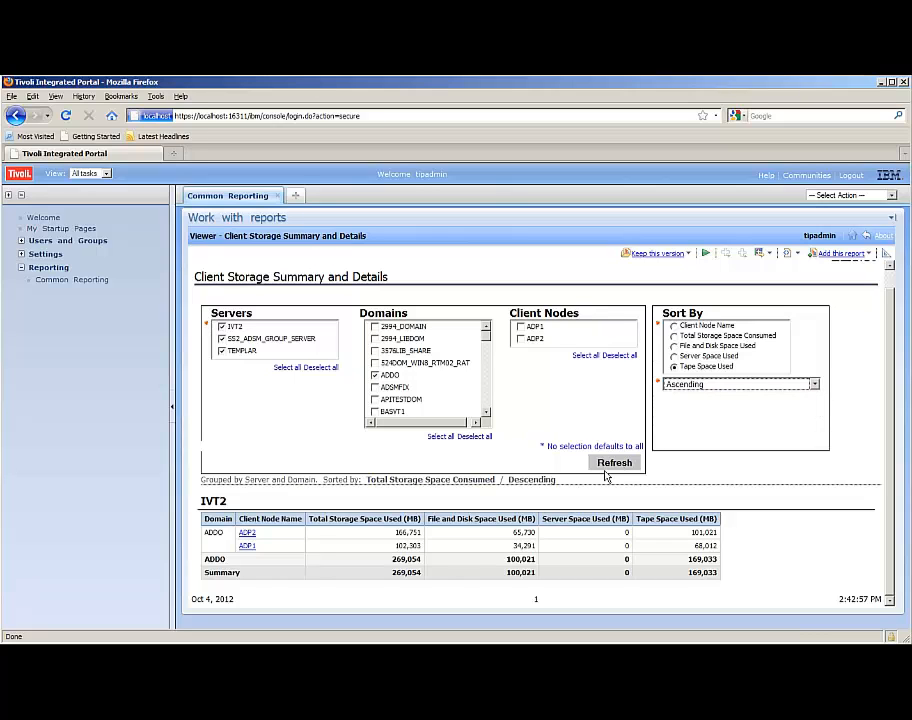
click(609, 465)
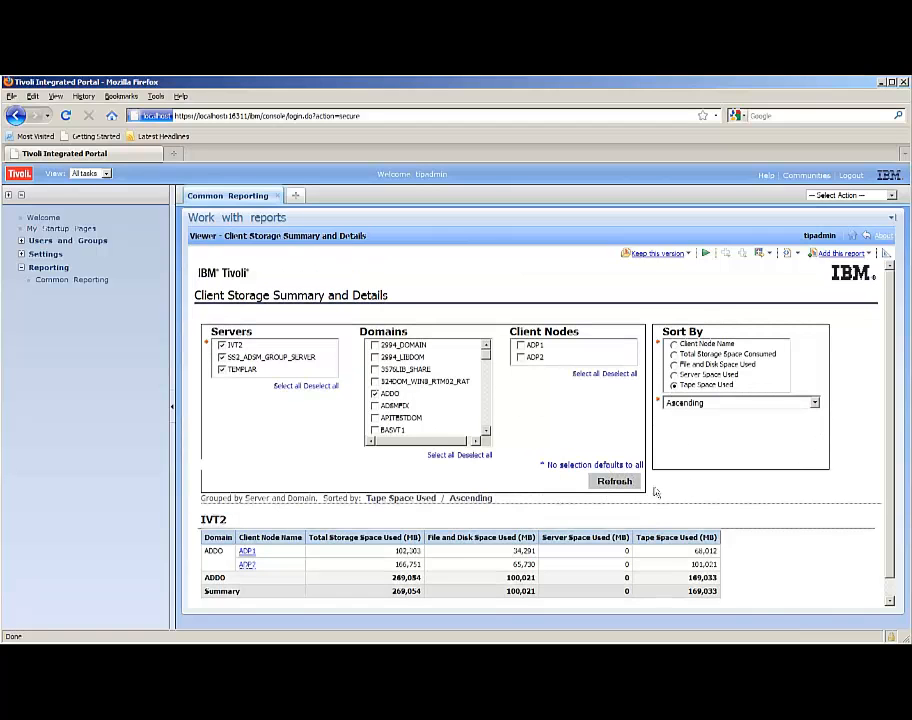